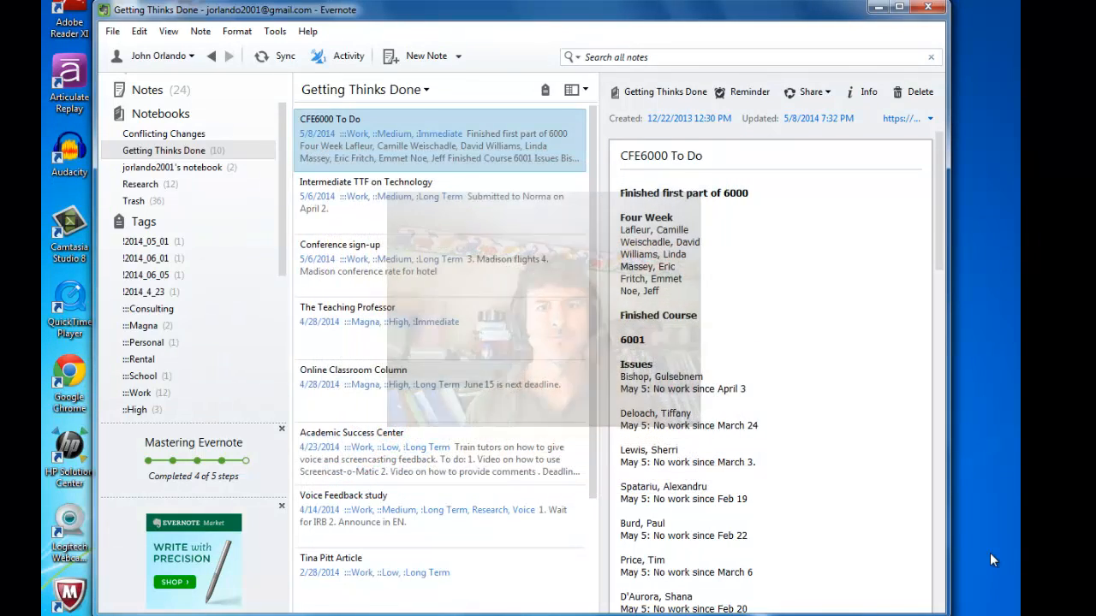
Create a synchronized notebook named Tasks
click(991, 555)
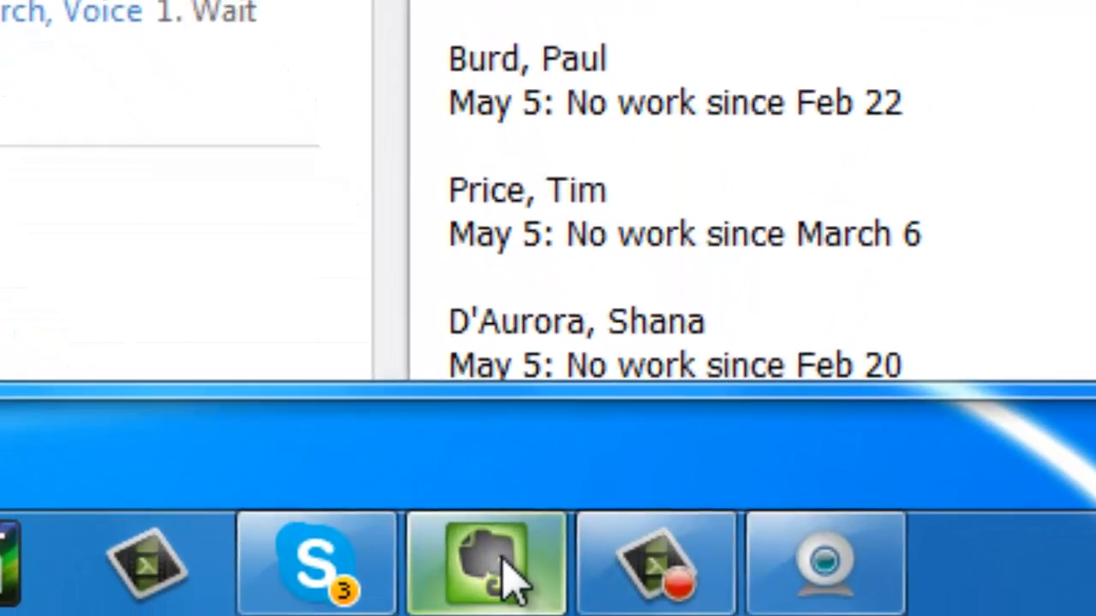
mouse_move(565, 601)
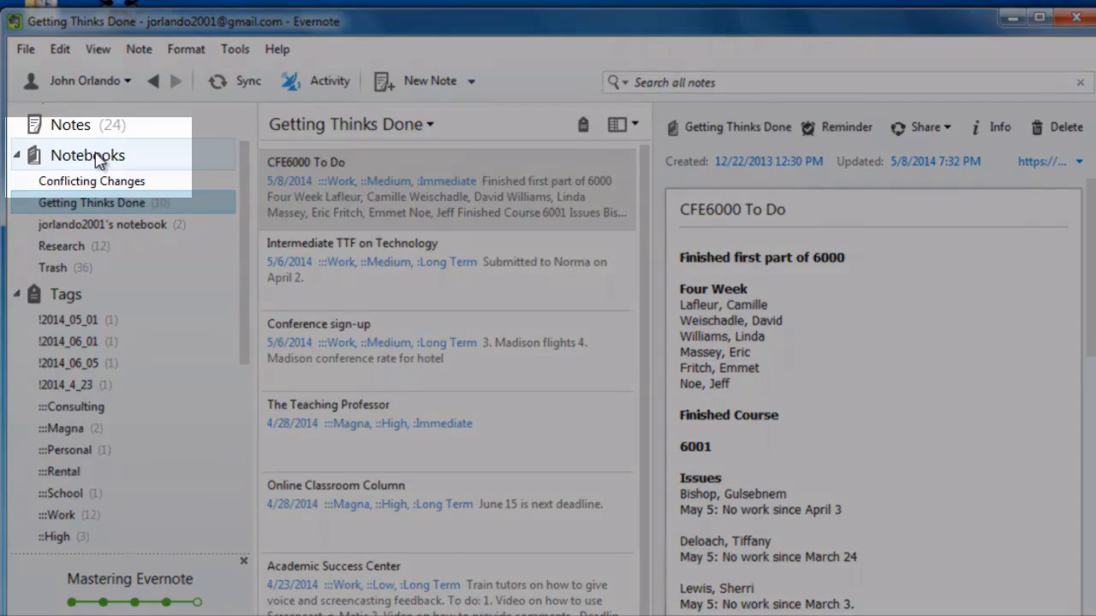
click(128, 159)
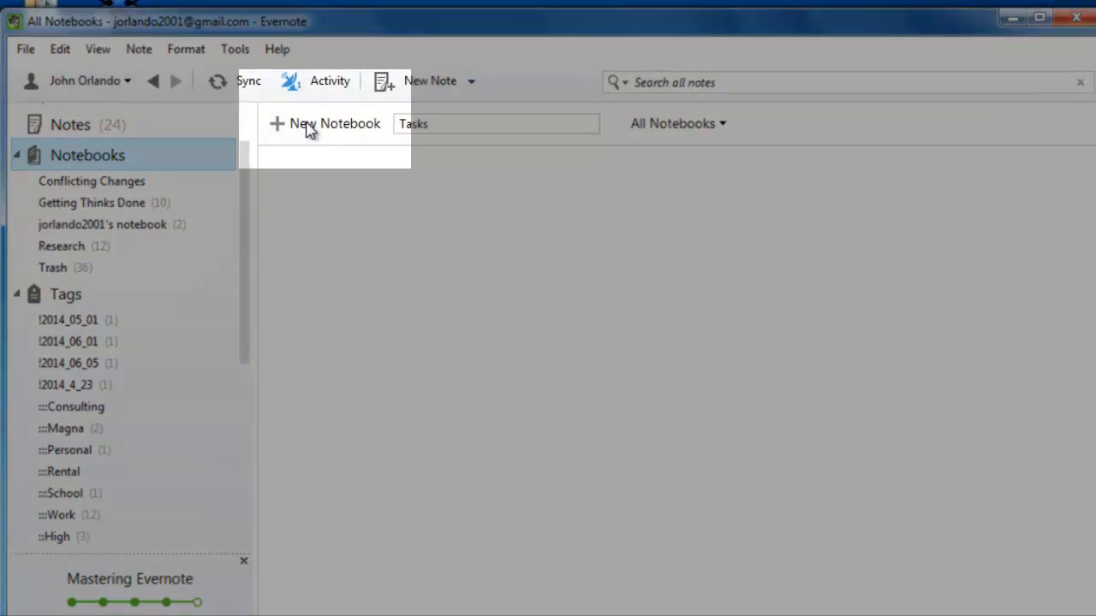
click(308, 127)
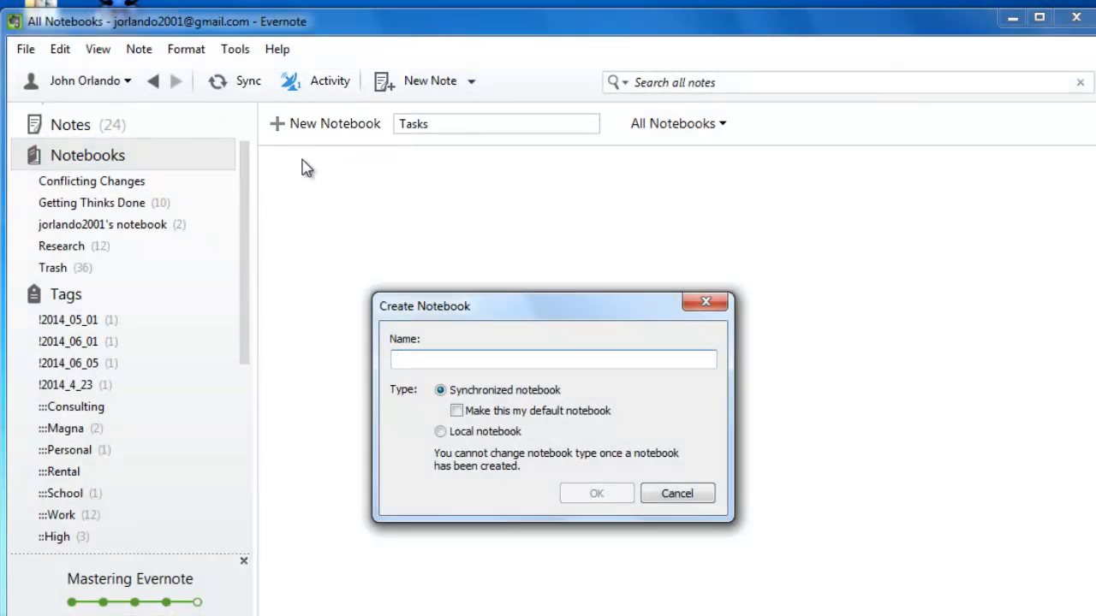
text(Tas)
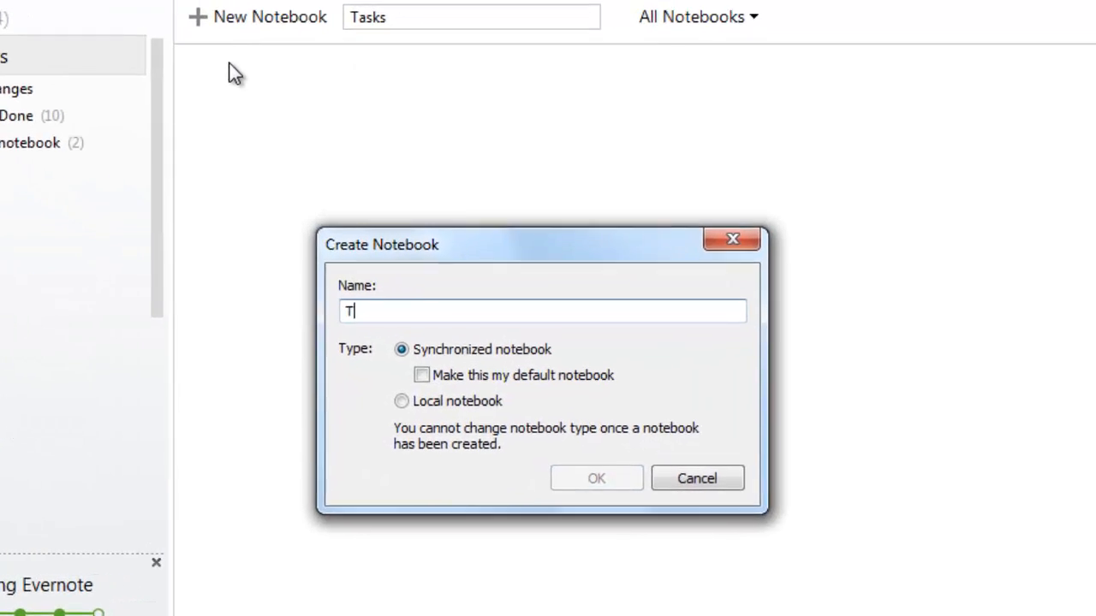
text(ks)
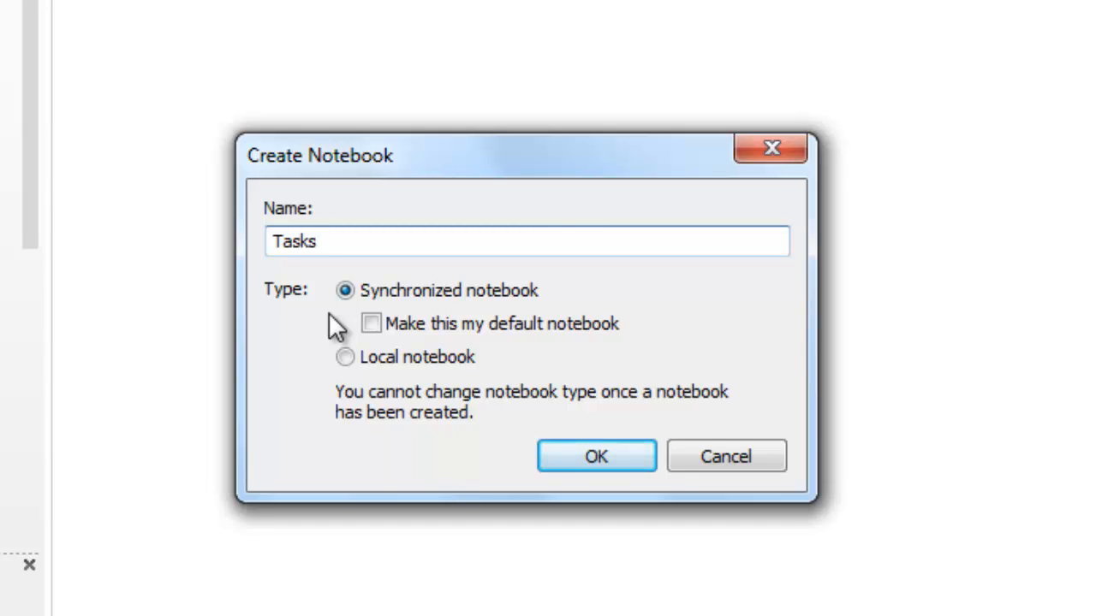
click(569, 458)
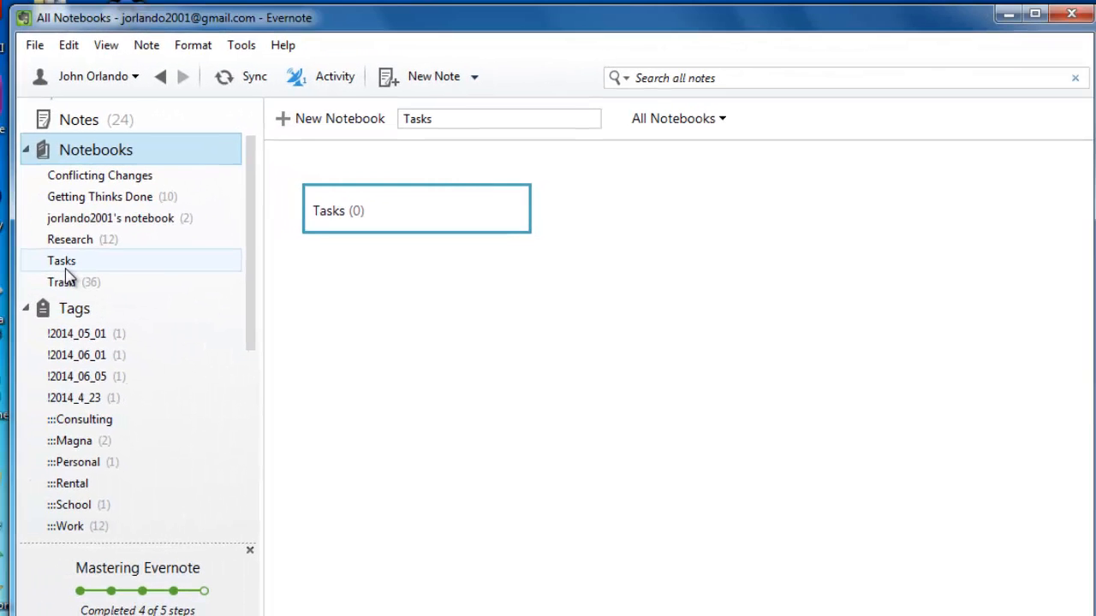
Create a new note and open it in its own window
scroll(243, 297, up, 2)
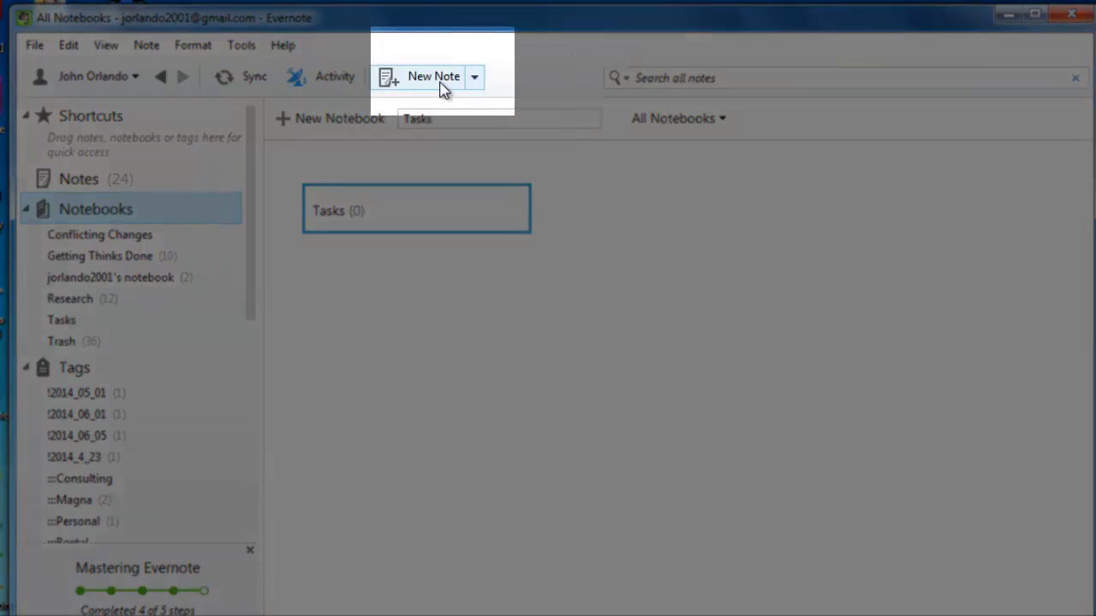
click(441, 85)
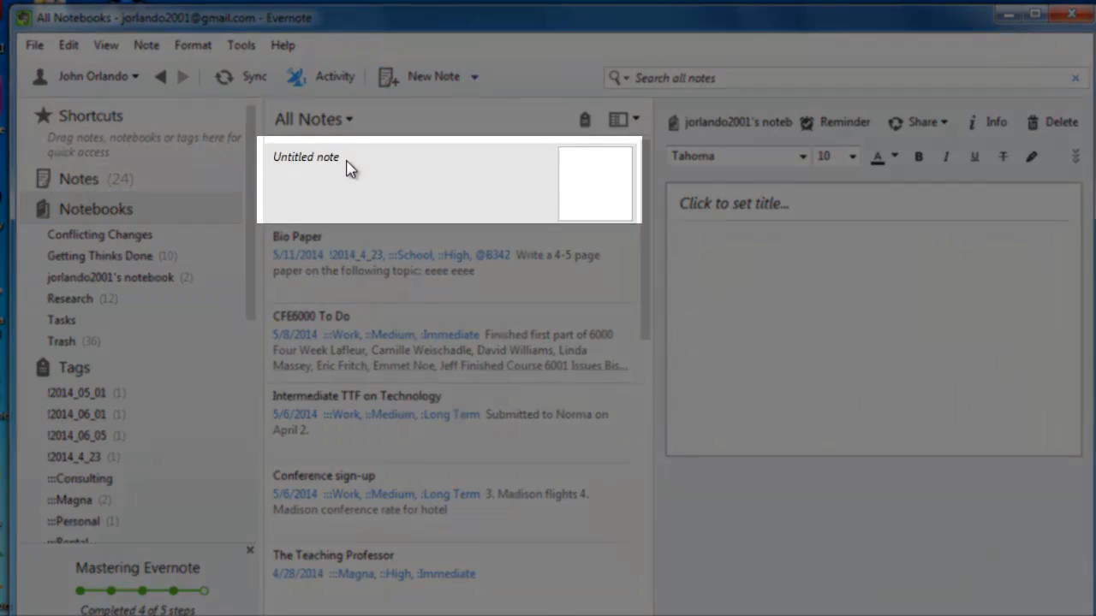
click(350, 169)
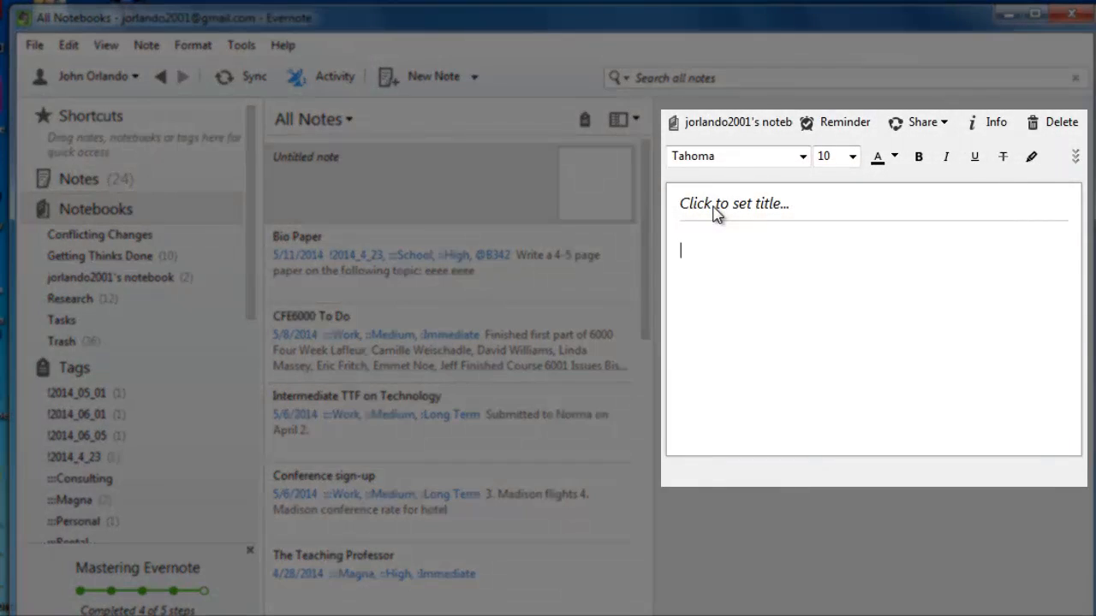
click(715, 212)
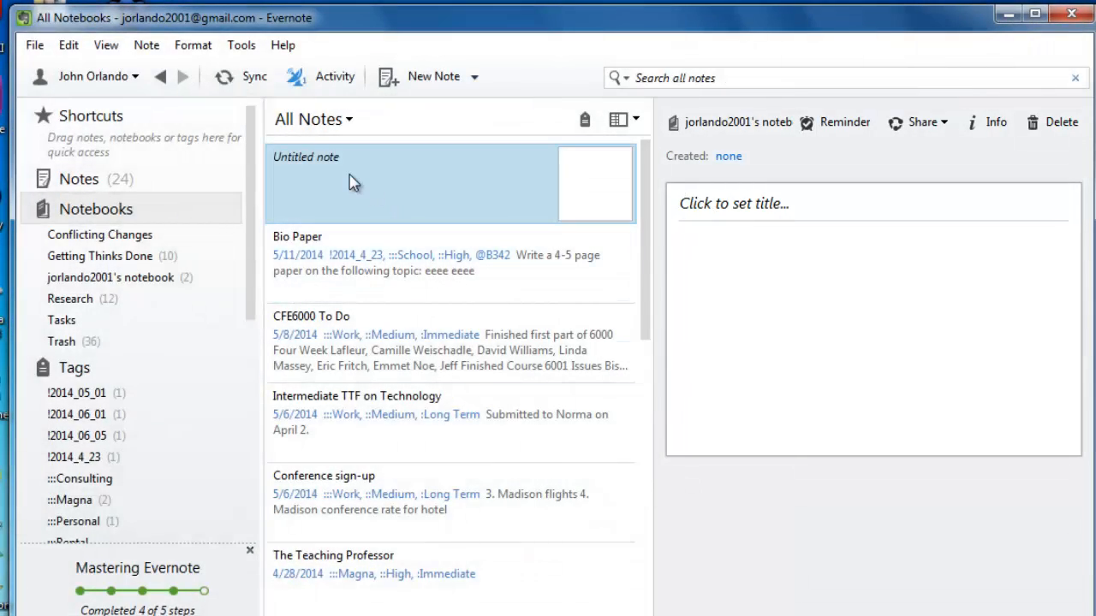
double_click(353, 182)
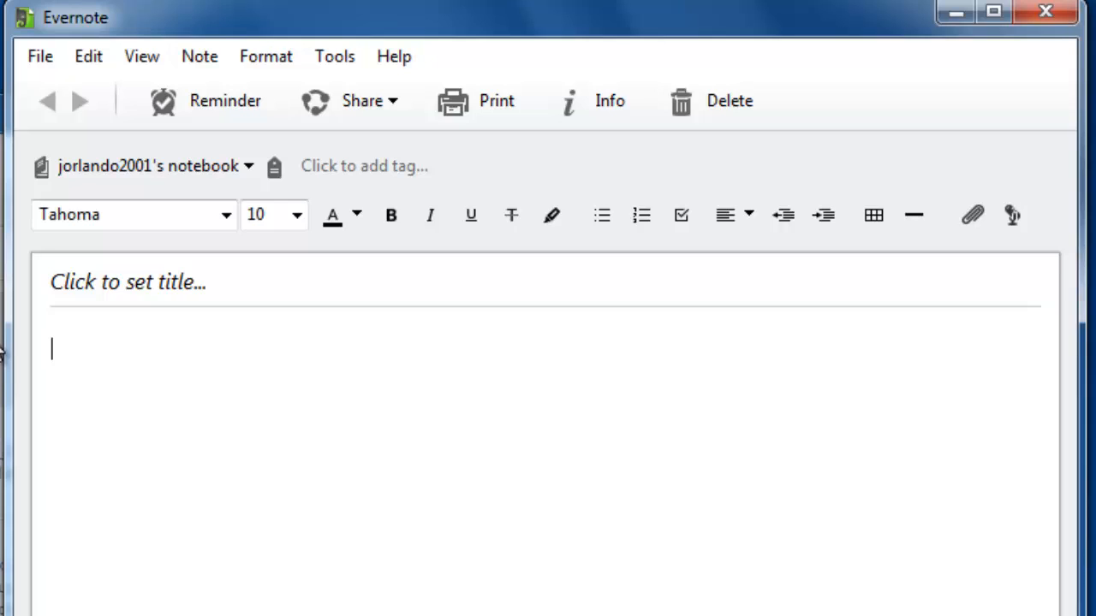
Title the note "English final paper" and enter "5-7 page paper on ...." as its body text
click(77, 293)
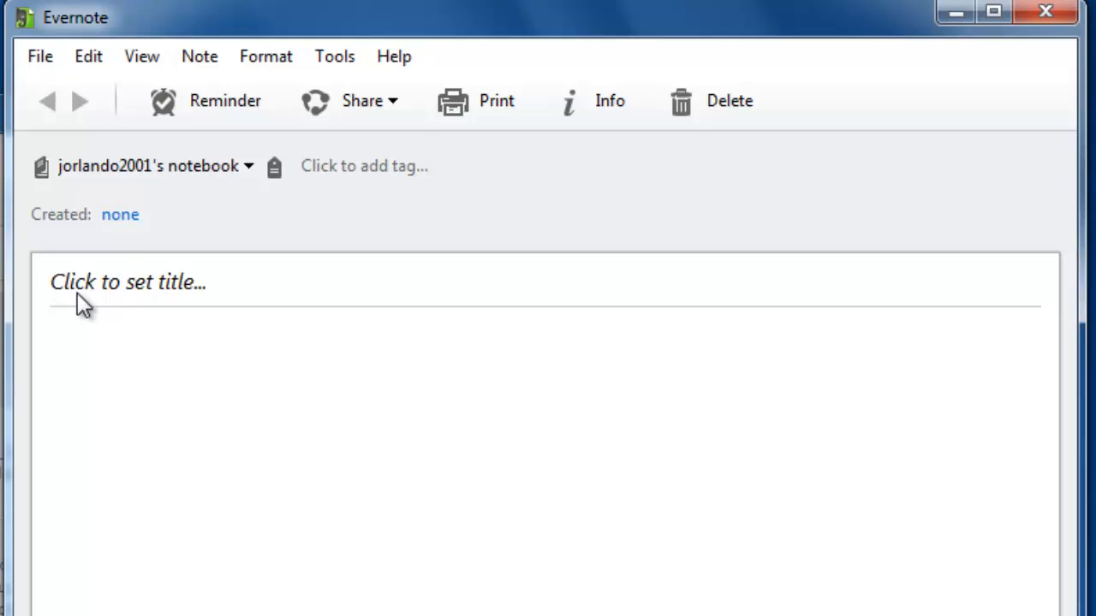
text(E)
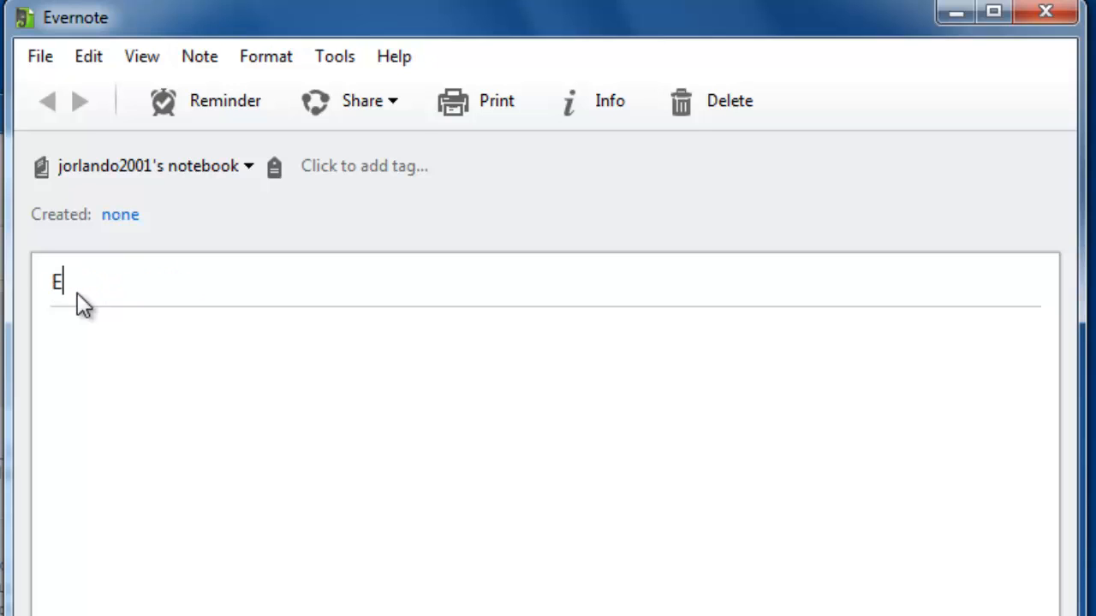
text(nglish final paper)
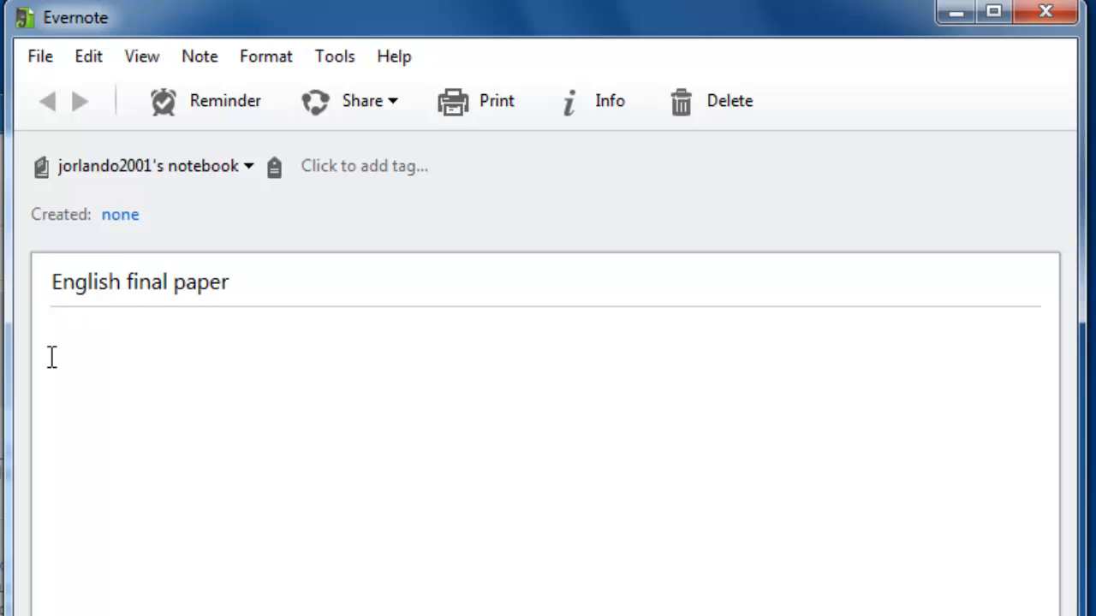
click(104, 348)
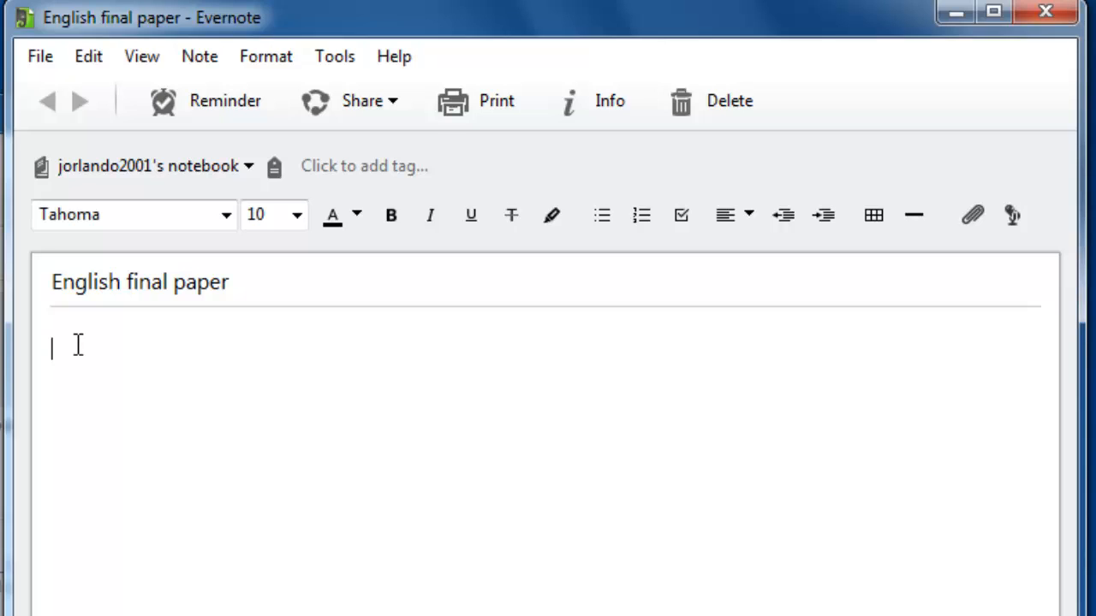
text(5-7.page paper on ....)
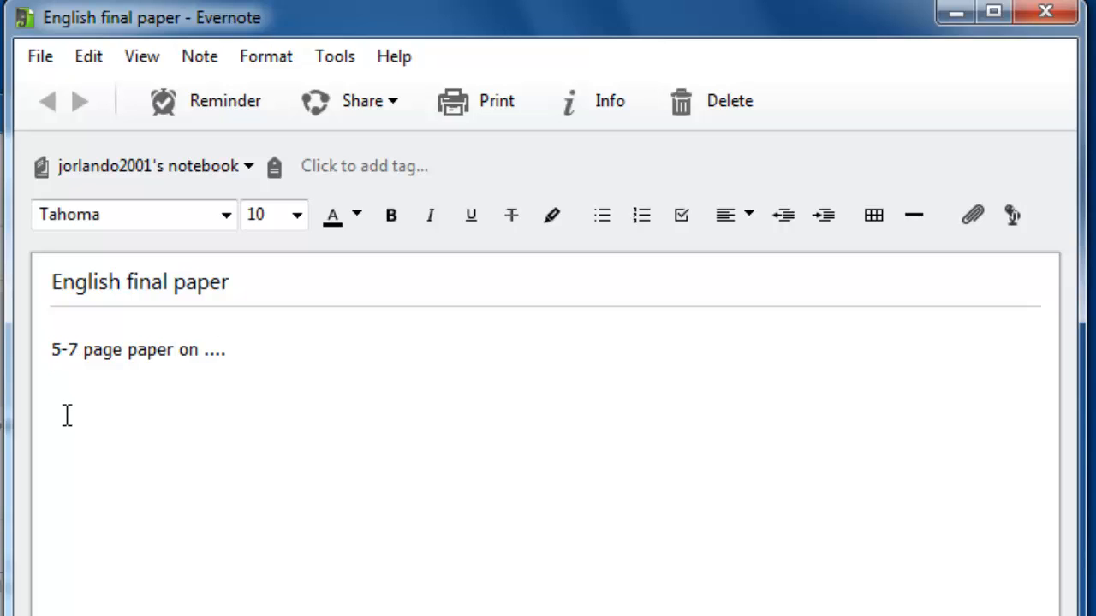
key(Return)
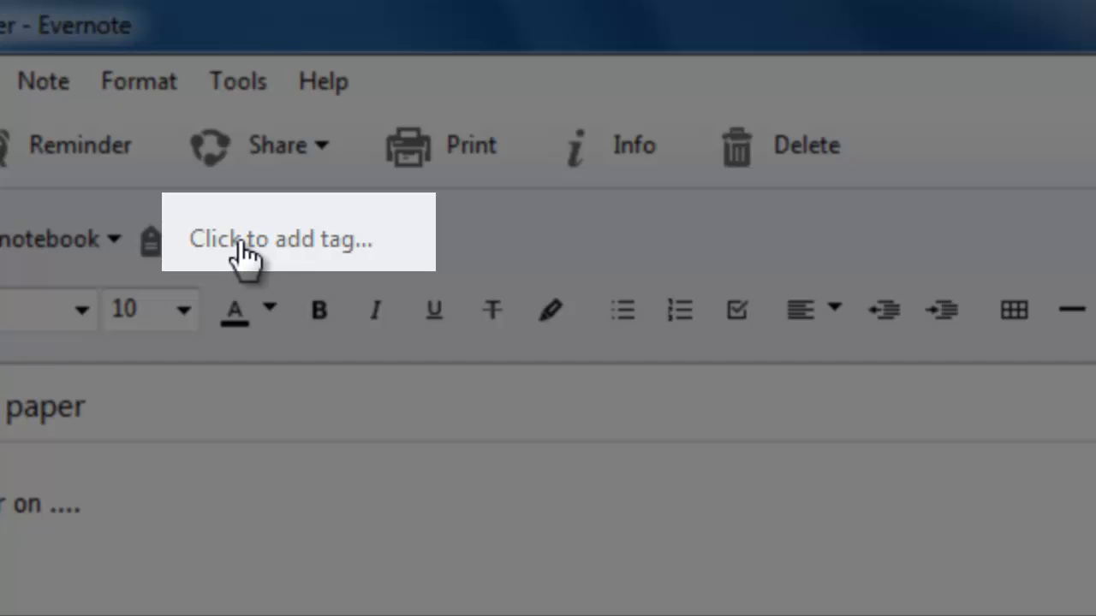
Add the existing category tag :::School and the priority tag ::High to the English final paper note
click(239, 241)
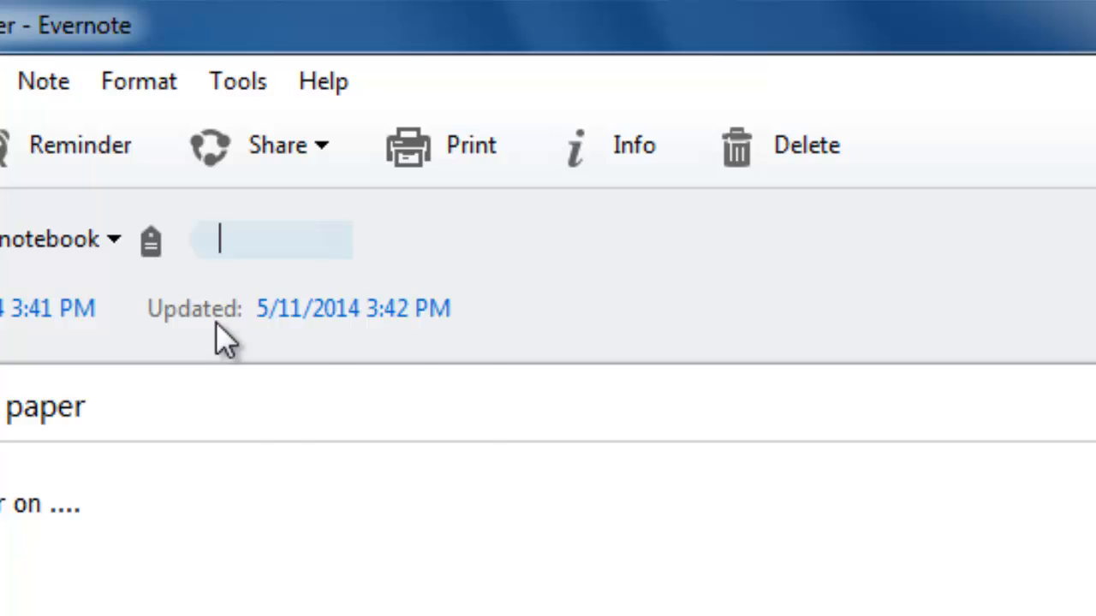
text(c)
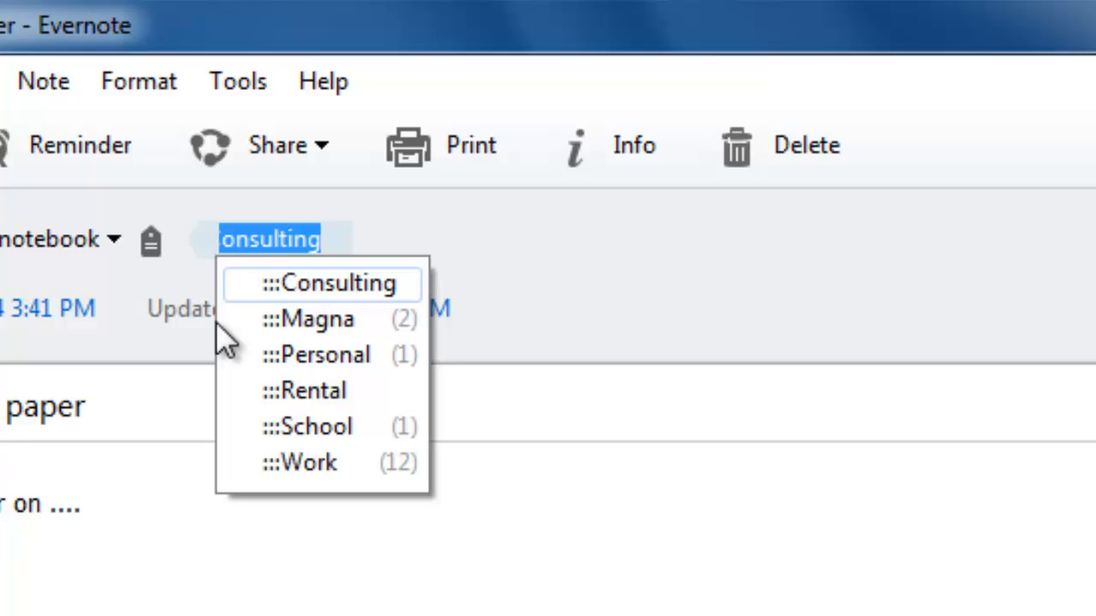
click(291, 433)
click(399, 240)
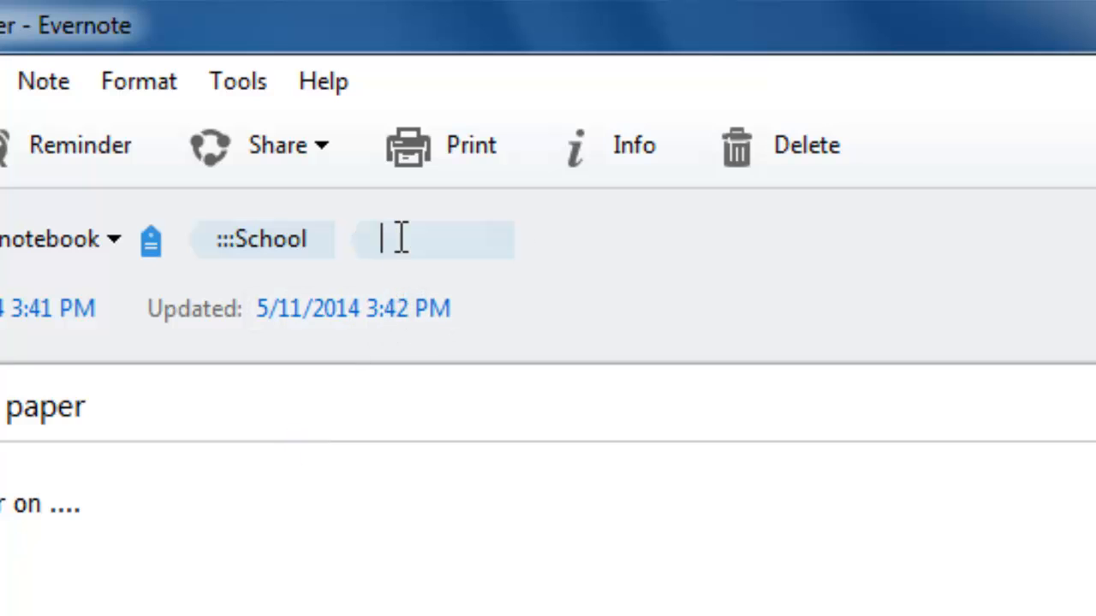
text(c)
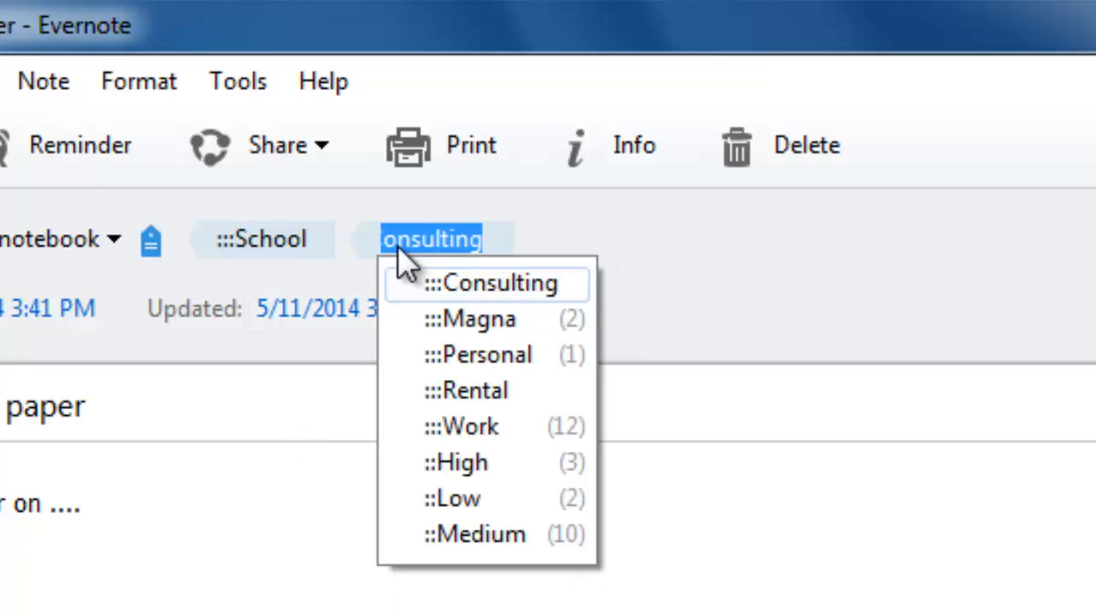
click(454, 468)
Add the existing time-frame tag :Long Term to the English final paper note
click(574, 242)
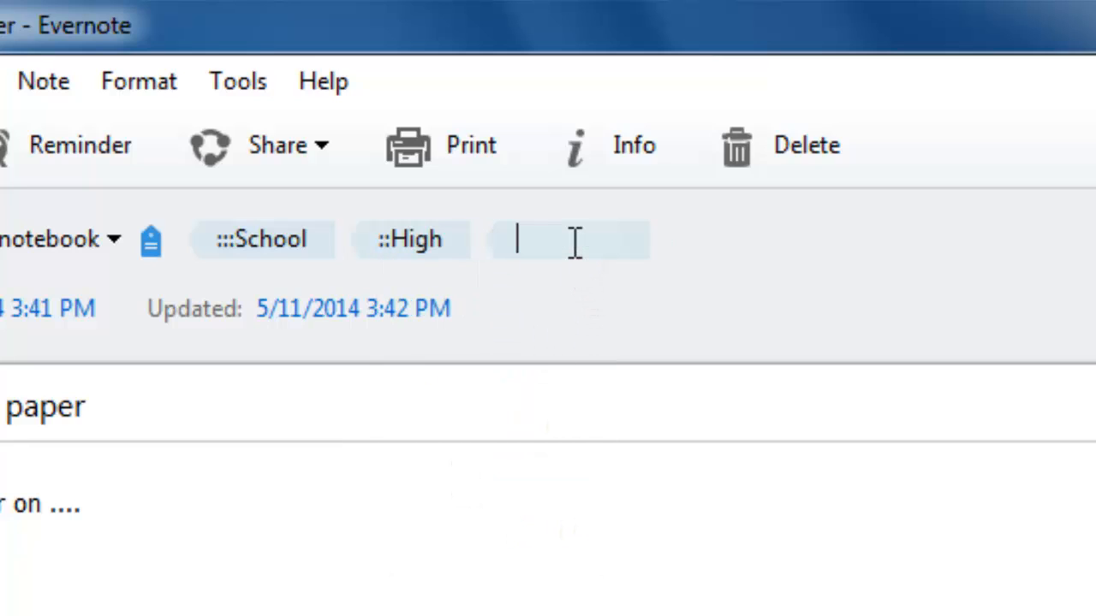
click(576, 242)
text(:)
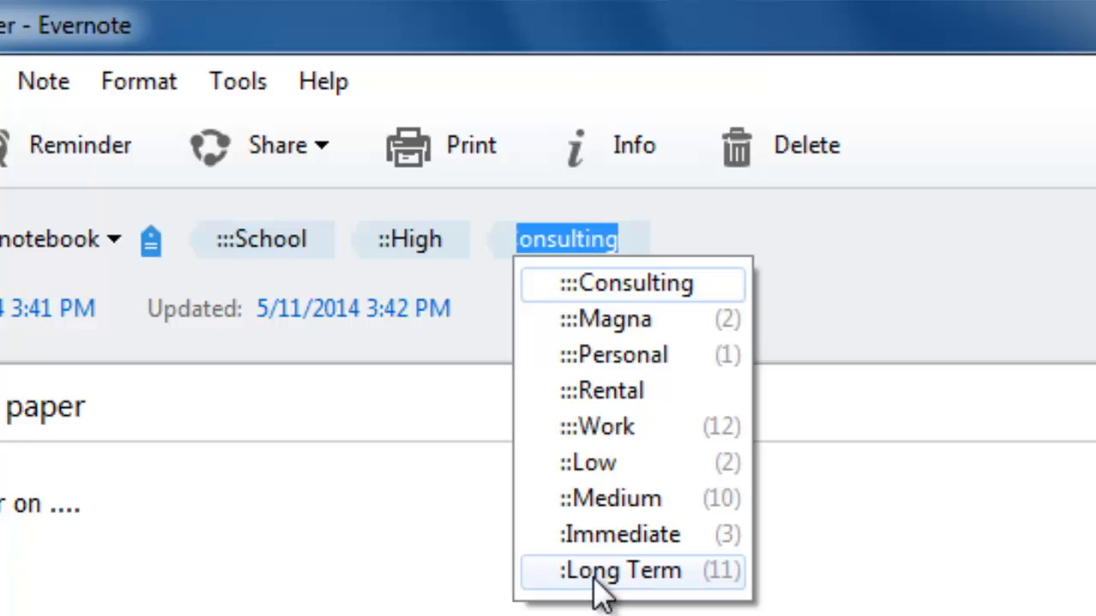
click(601, 589)
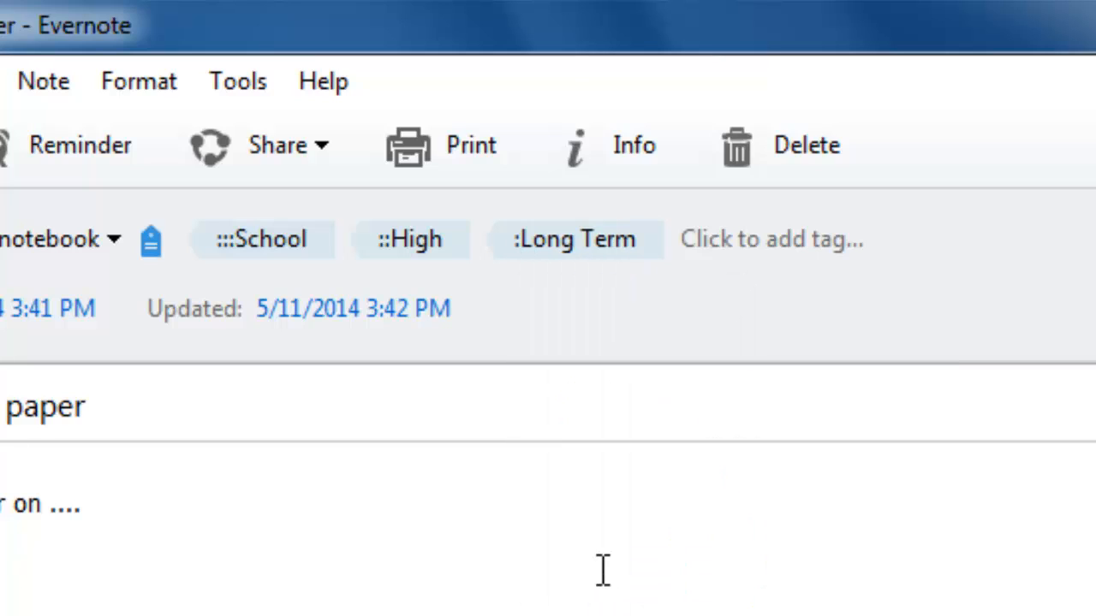
click(724, 244)
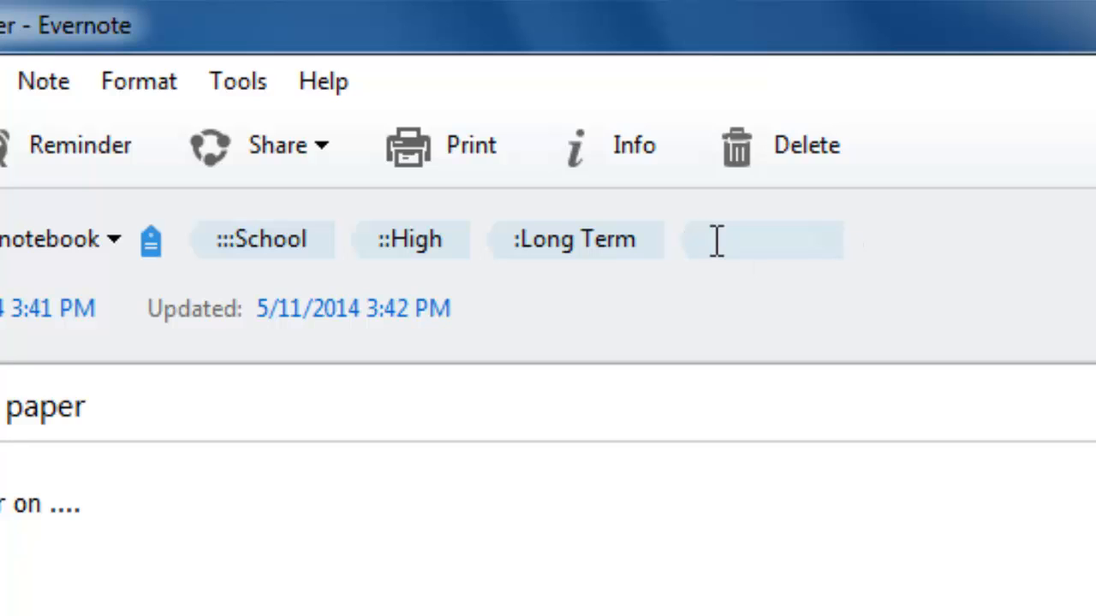
text(@)
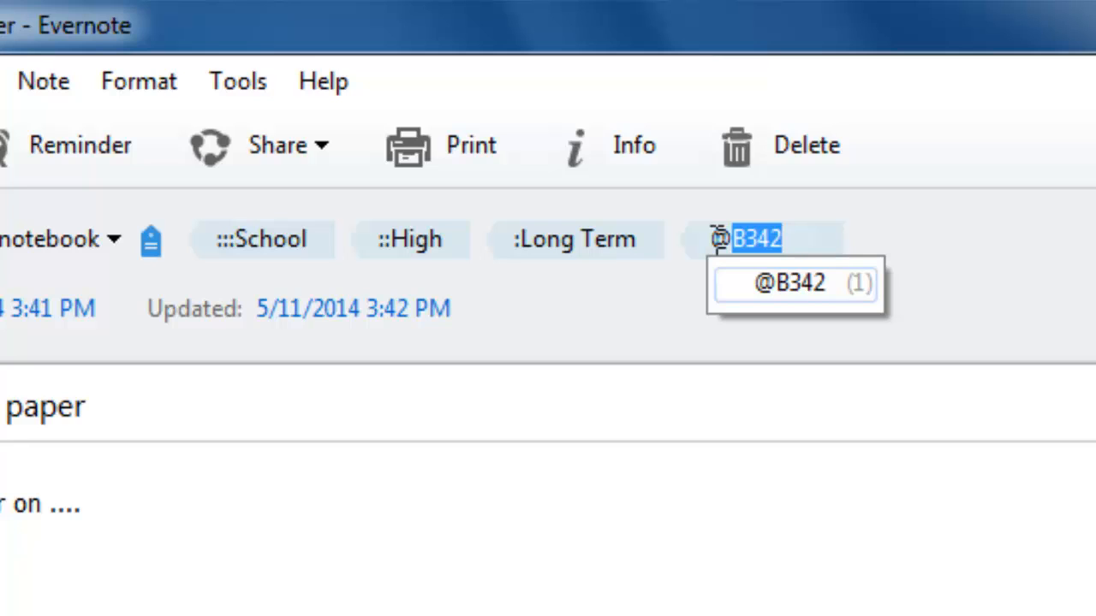
text(E560)
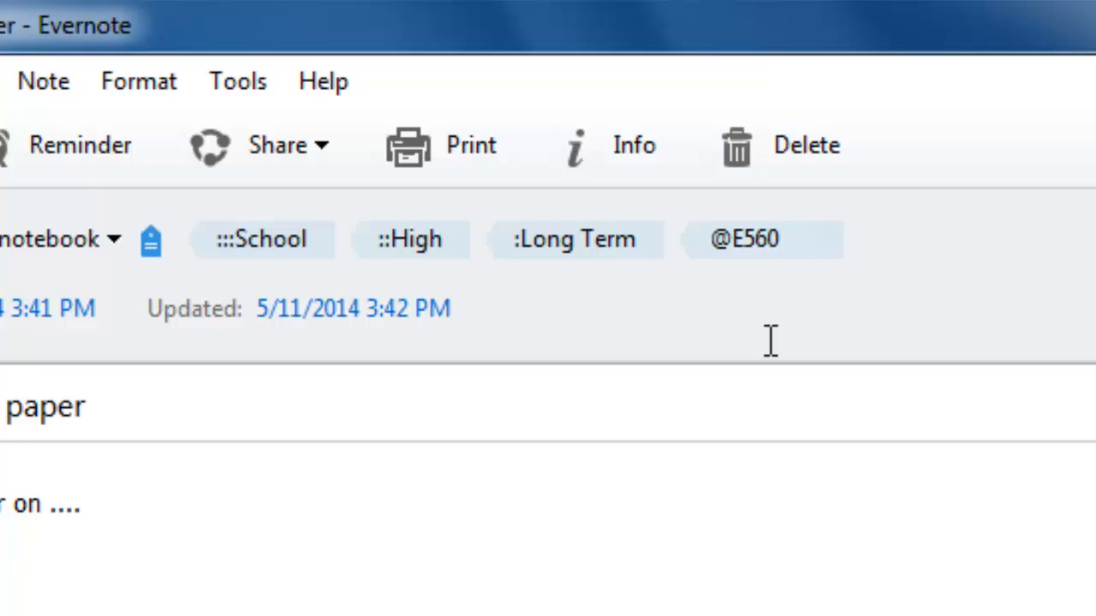
key(Return)
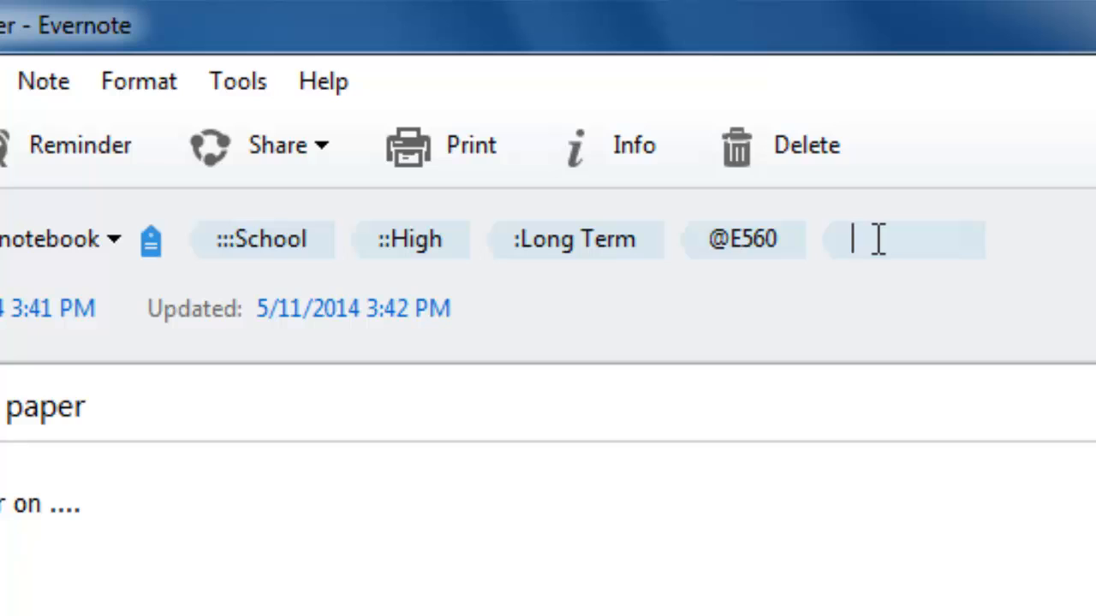
text(!)
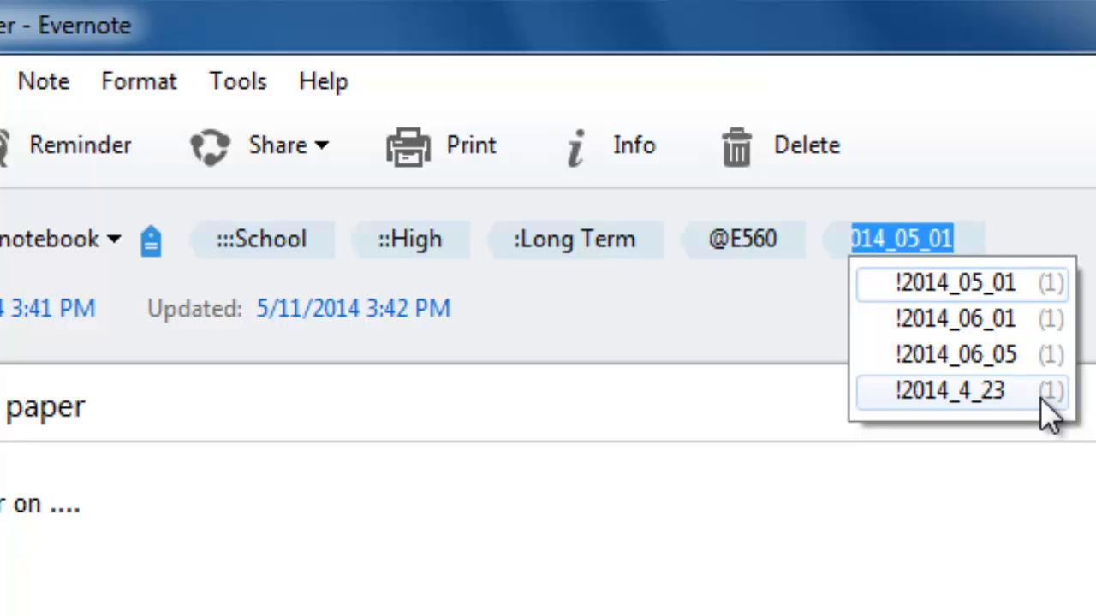
click(1036, 328)
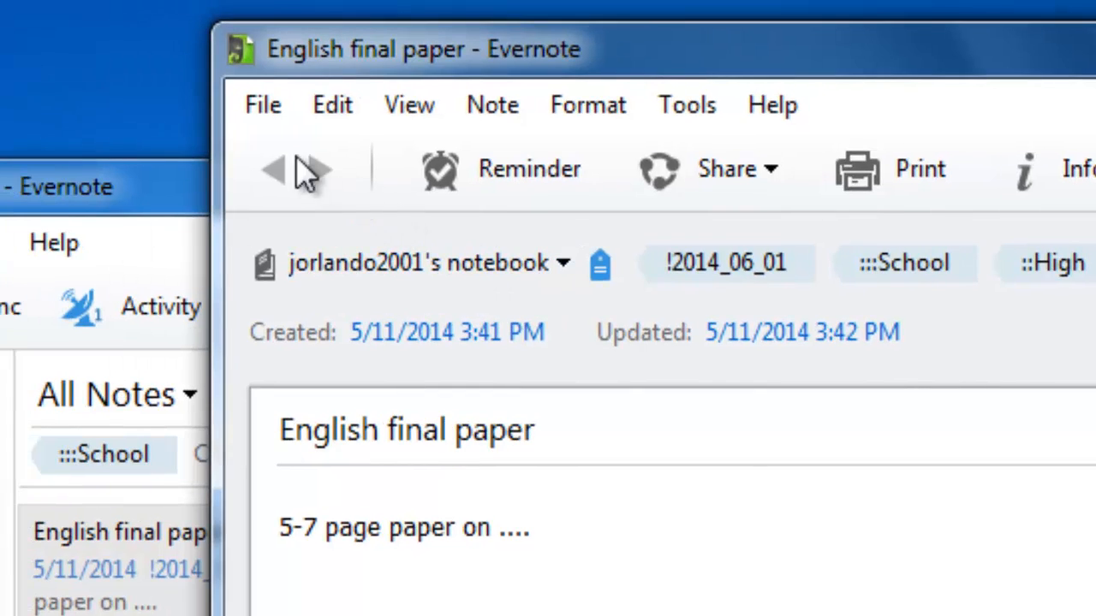
click(181, 104)
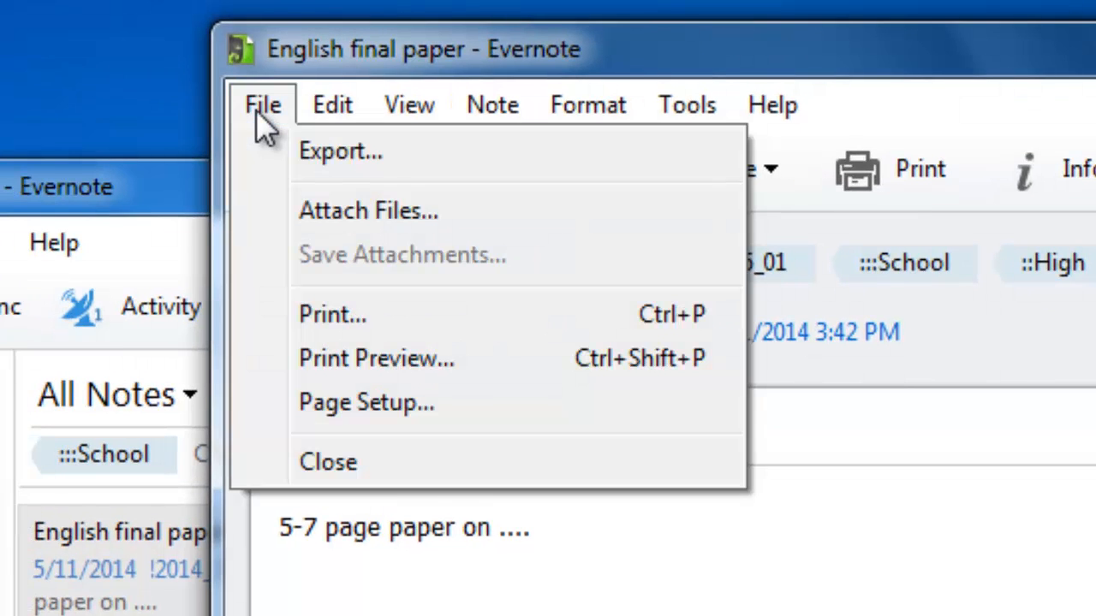
click(301, 224)
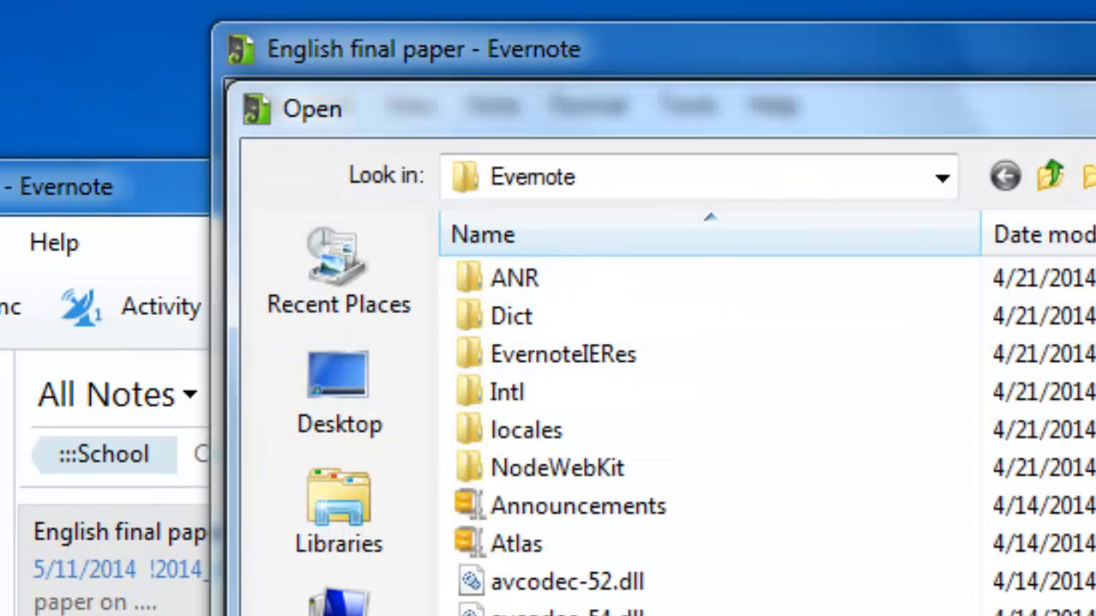
key(Escape)
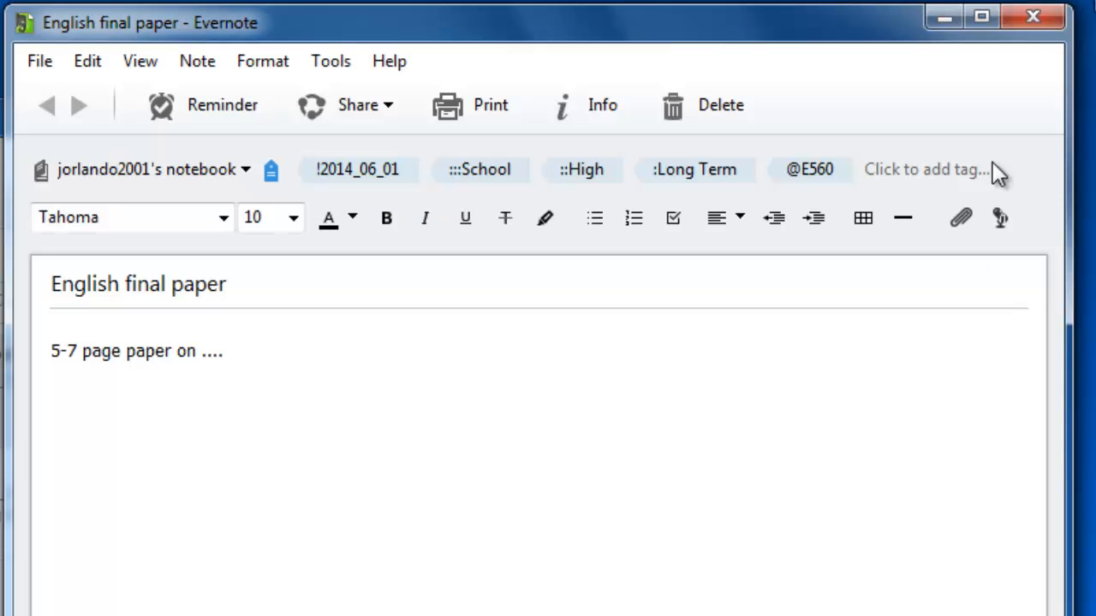
Close the separate window of the English final paper note
click(1039, 13)
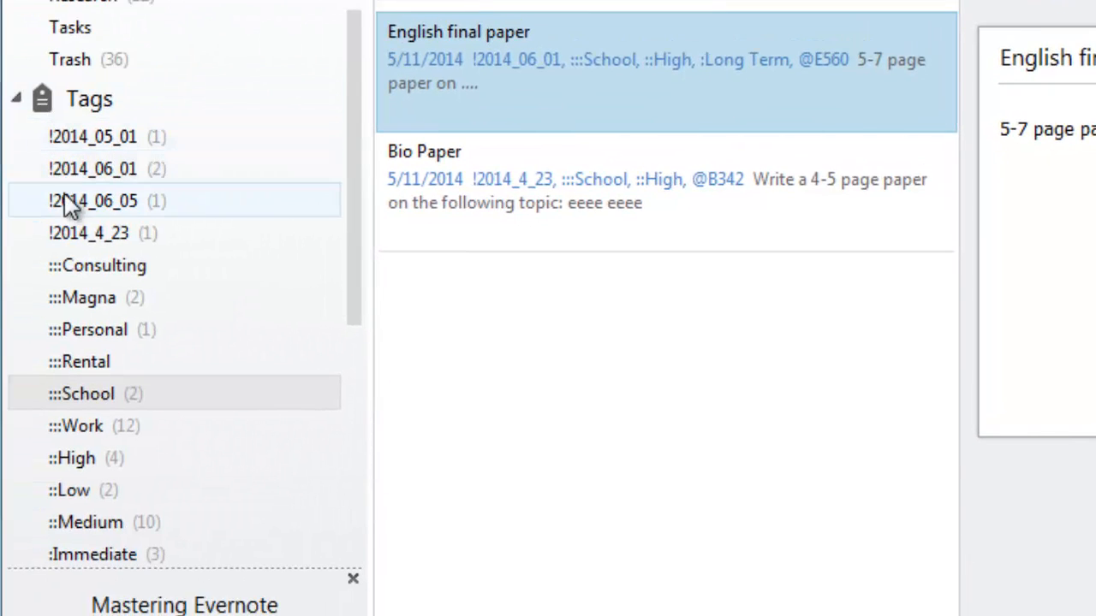
Filter the notes by the date tag !2014_06_01 and, separately, by the category tag :::School
scroll(66, 237, up, 1)
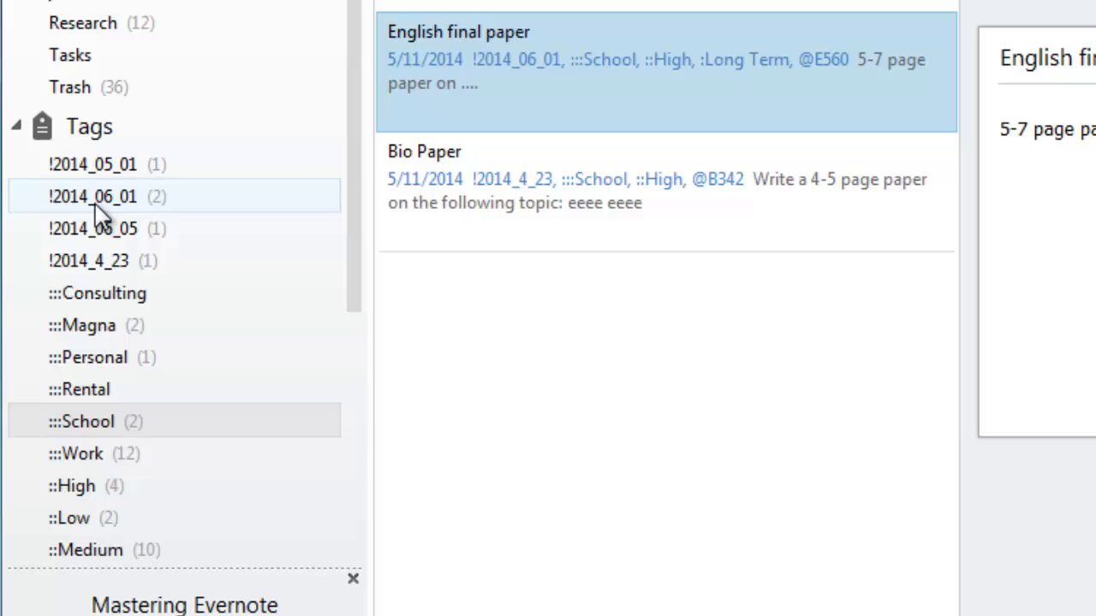
click(96, 212)
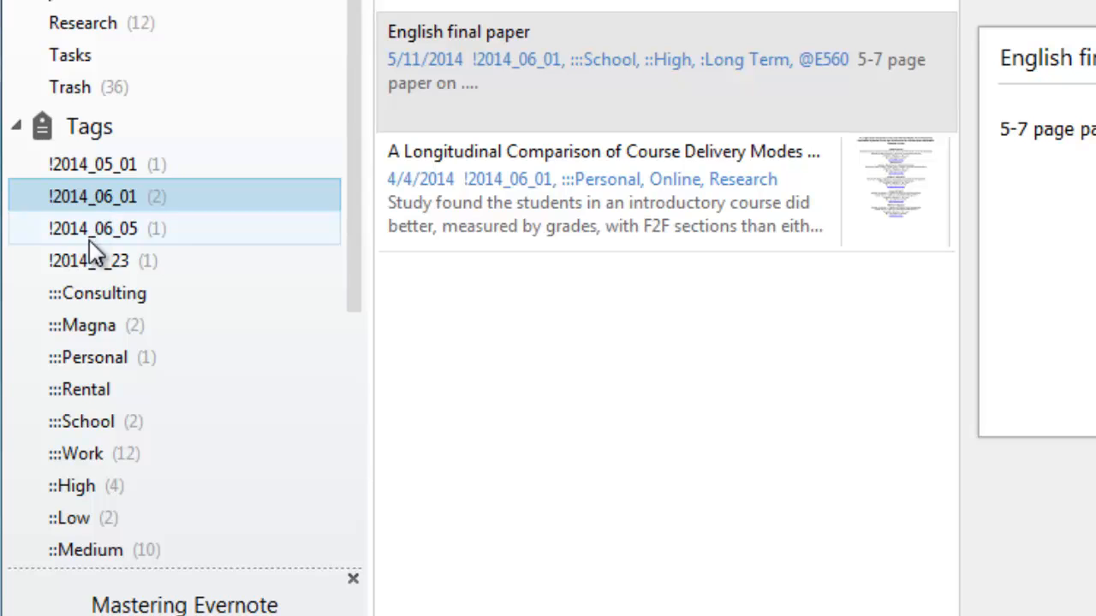
click(82, 428)
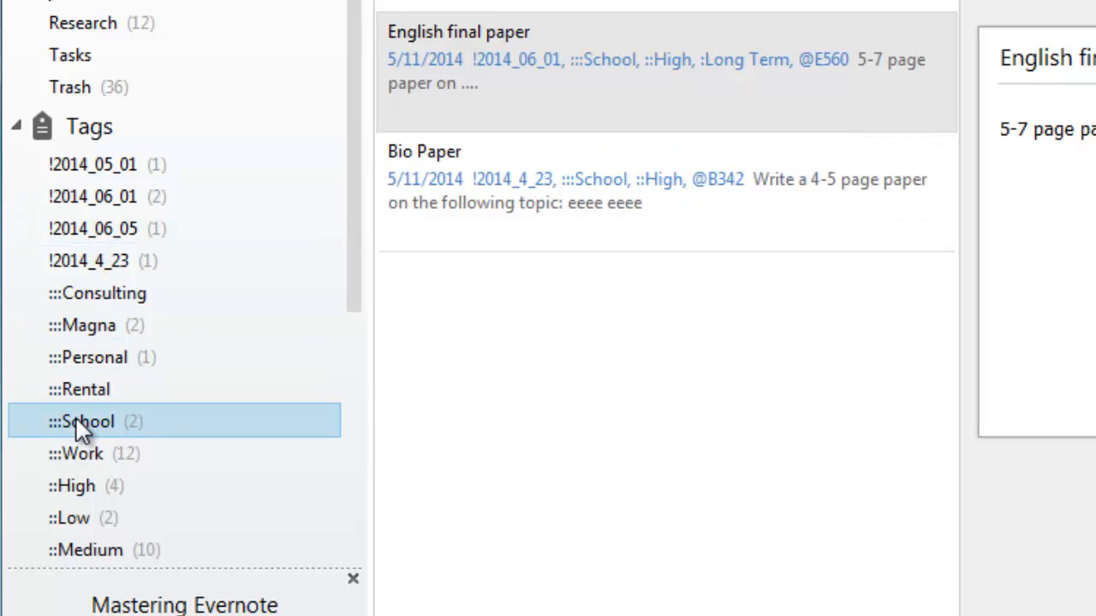
List the notes carrying the priority tag ::High and, separately, those carrying the time-frame tag :Immediate
drag(361, 247, 337, 381)
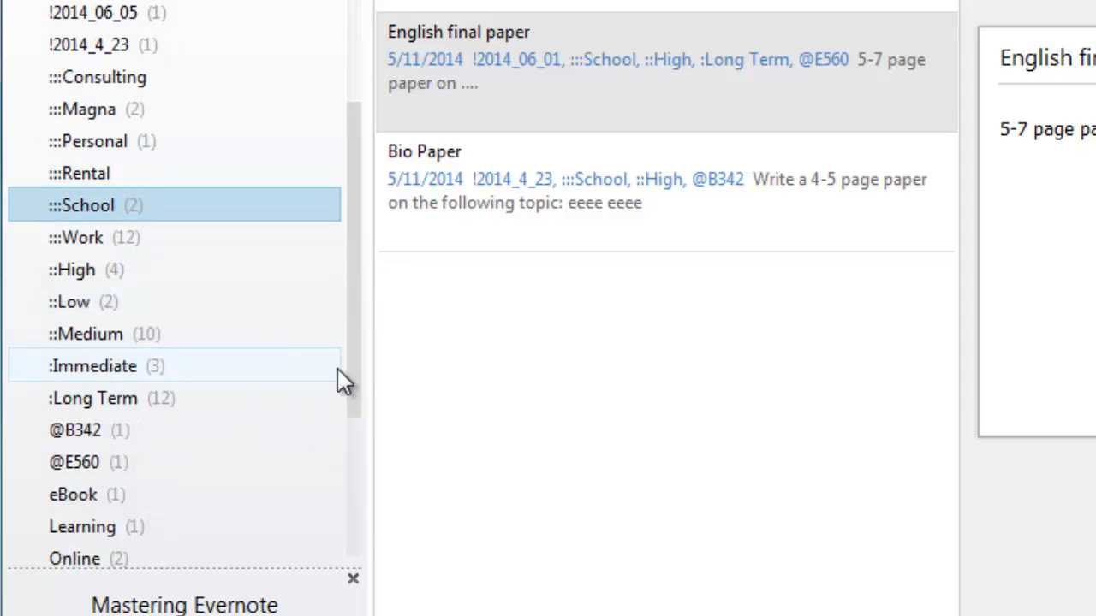
scroll(334, 390, down, 1)
click(85, 189)
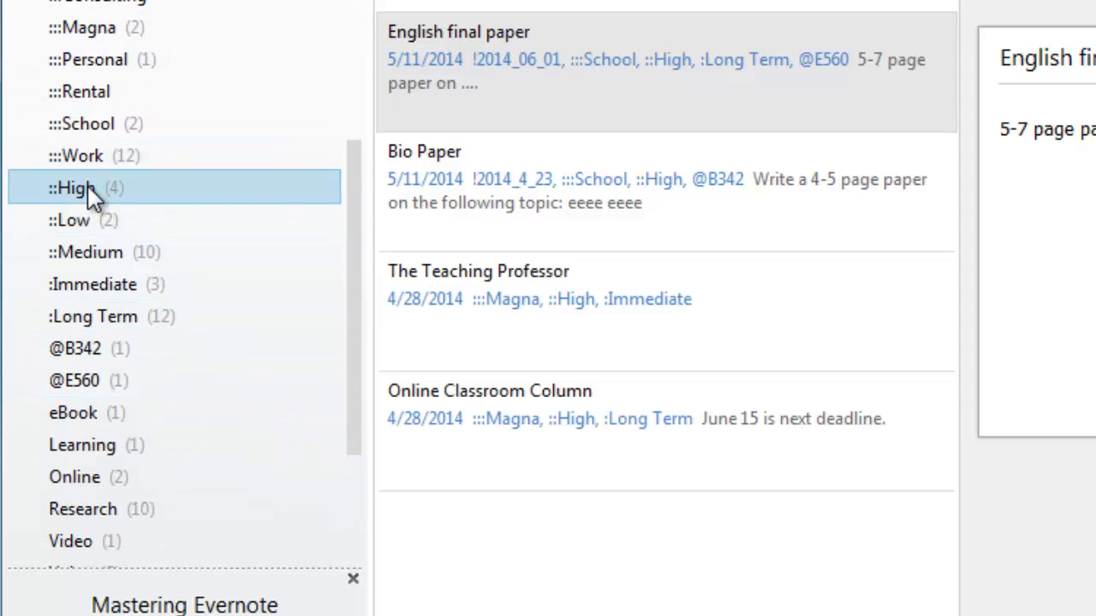
click(81, 287)
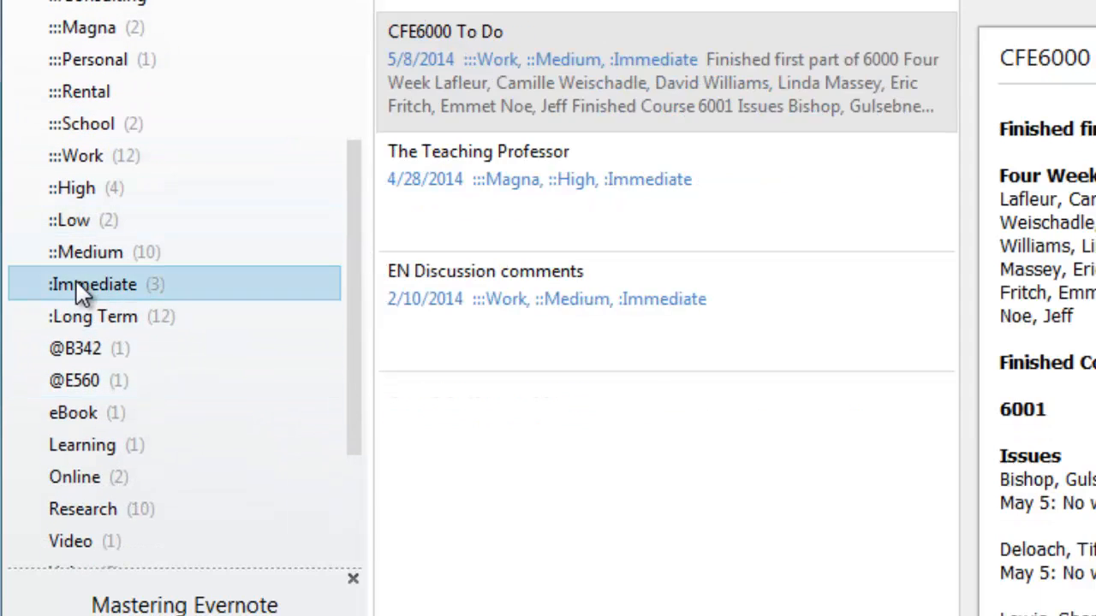
click(90, 362)
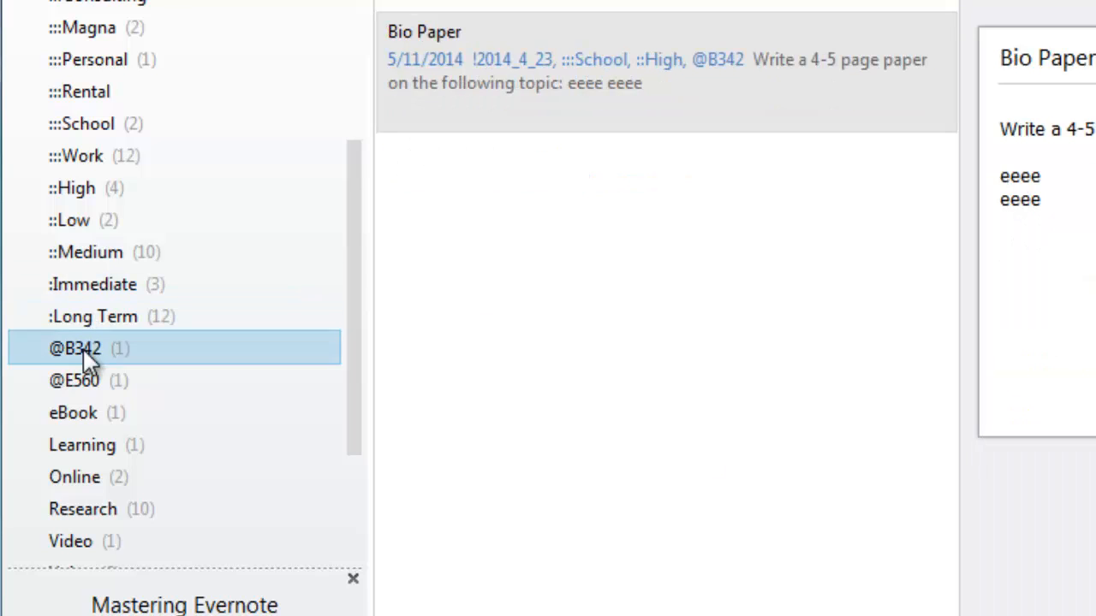
click(79, 381)
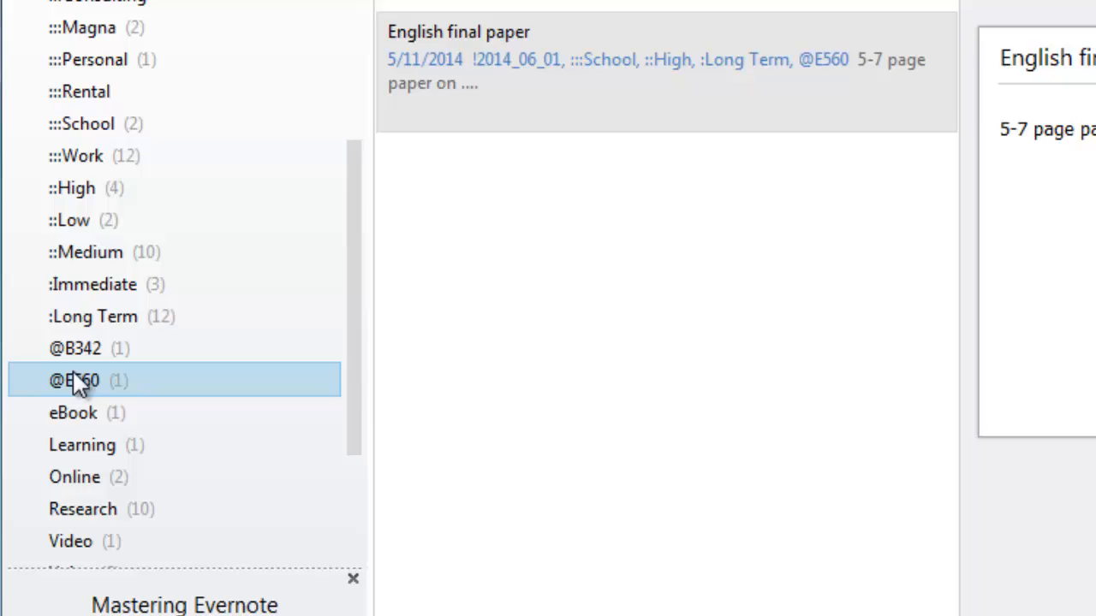
Filter the notes by the :::Work tag and view the CFE6000 To Do note in its own window before closing it
drag(355, 411, 369, 141)
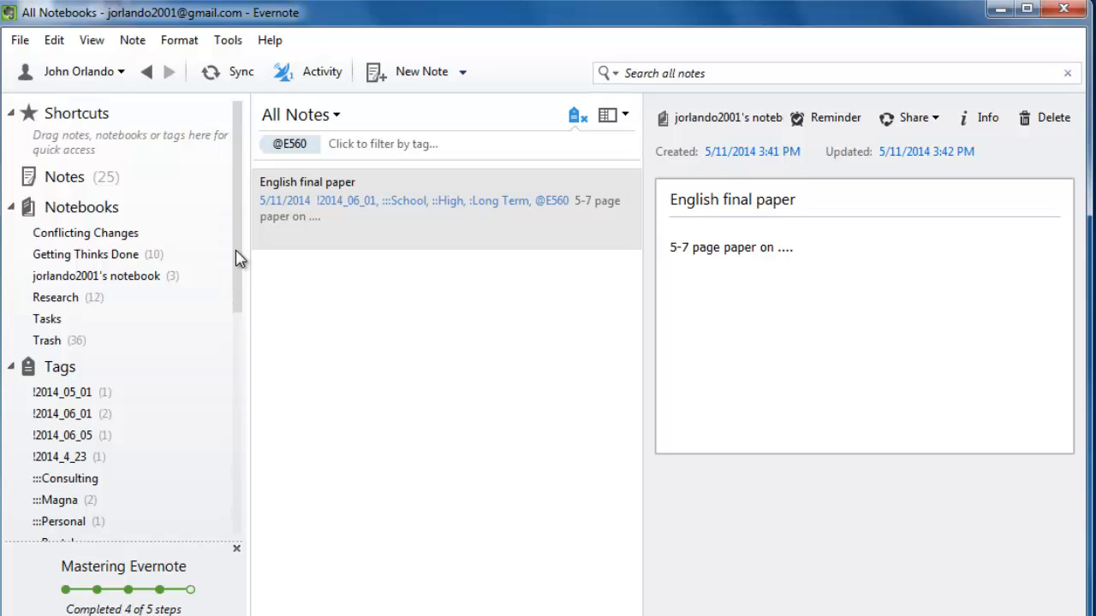
drag(238, 258, 238, 369)
click(86, 354)
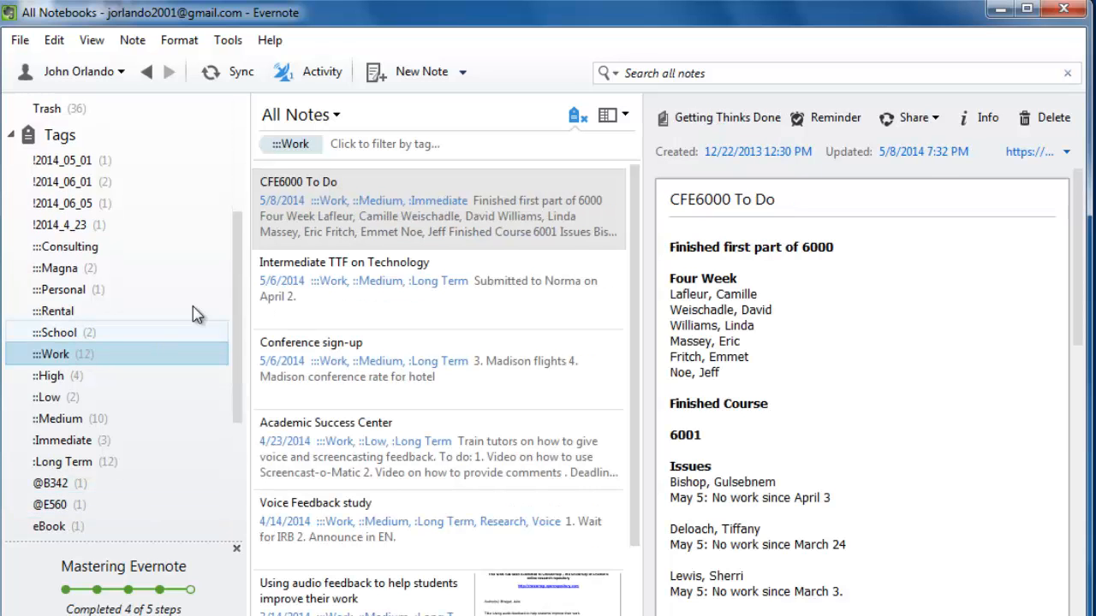
double_click(299, 209)
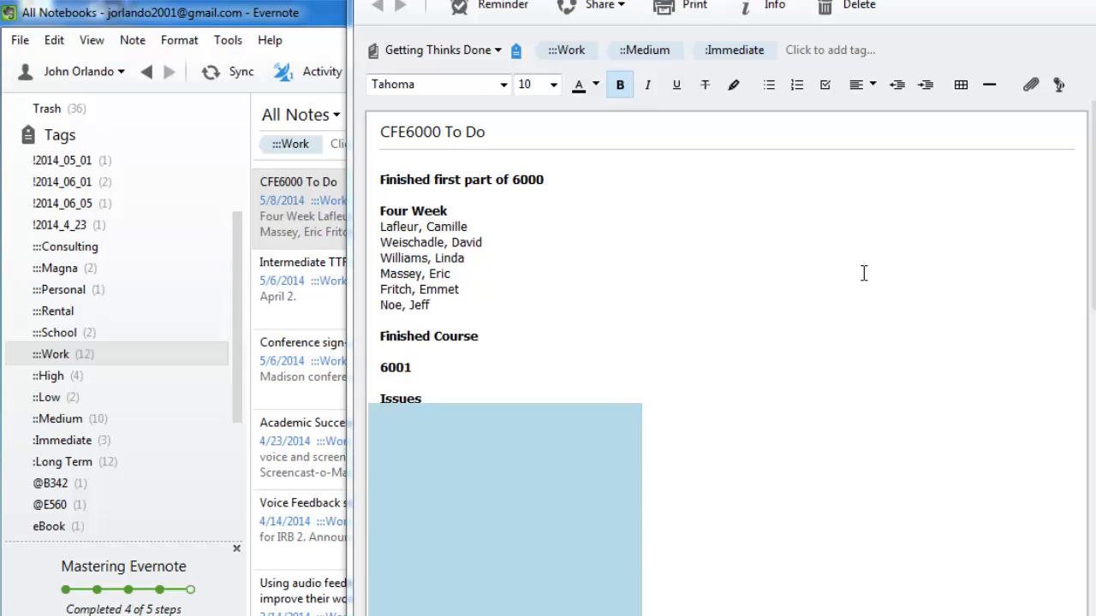
click(1077, 1)
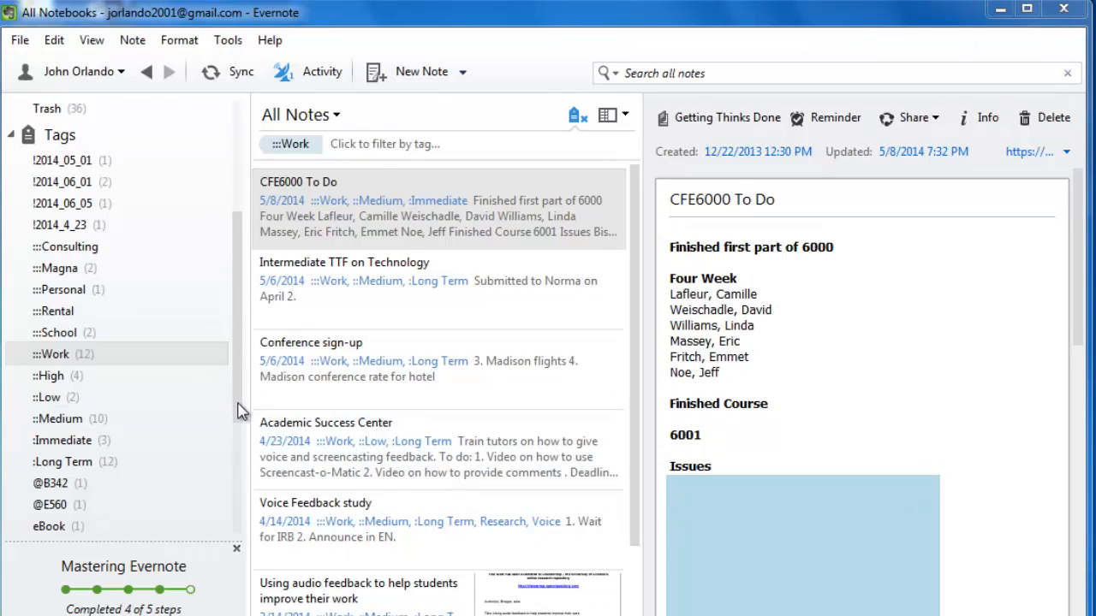
Filter the notes by the Research tag and open "Online and Campus College Students Like Using an" in its own window
drag(237, 411, 232, 533)
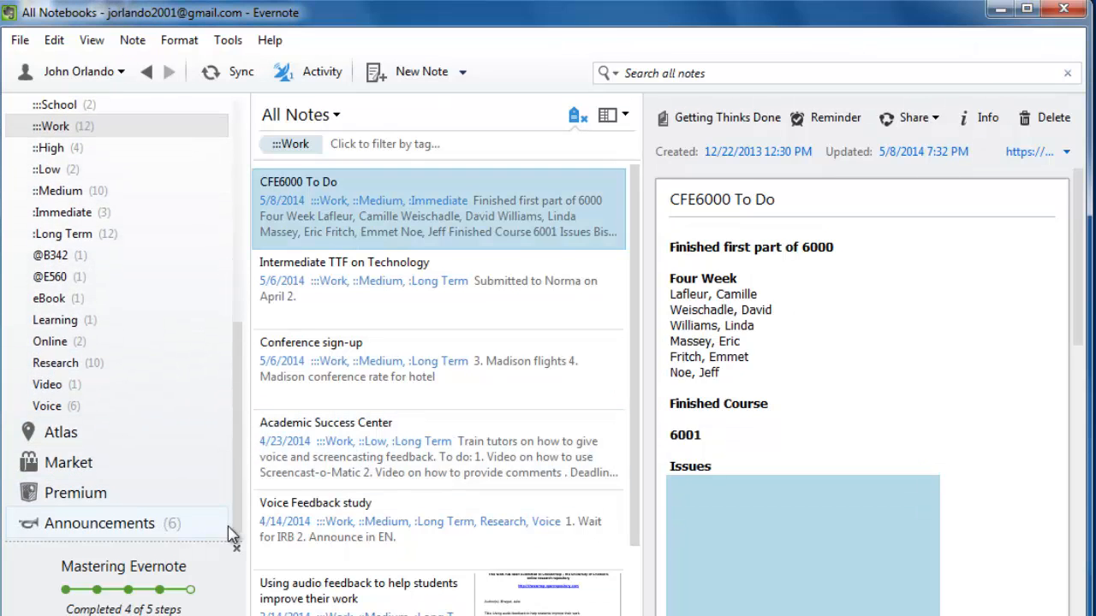
click(55, 363)
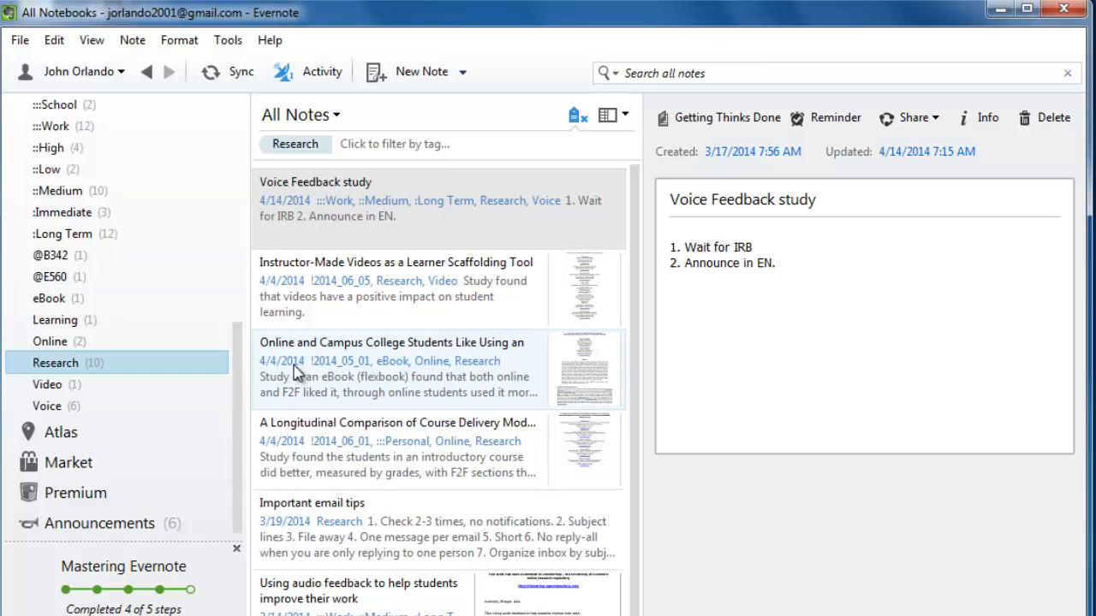
click(396, 378)
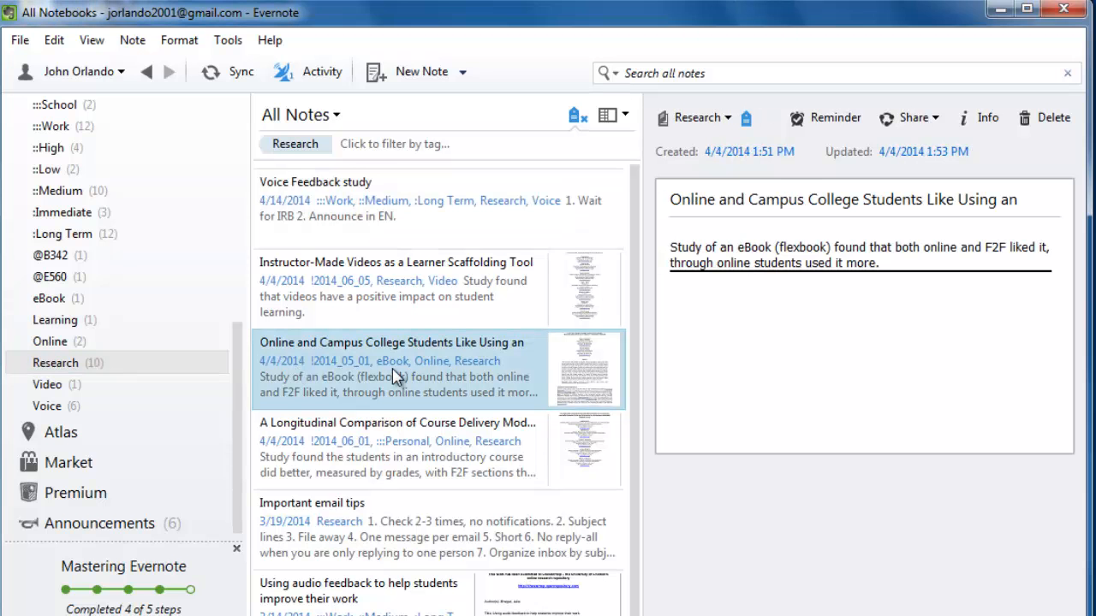
double_click(396, 378)
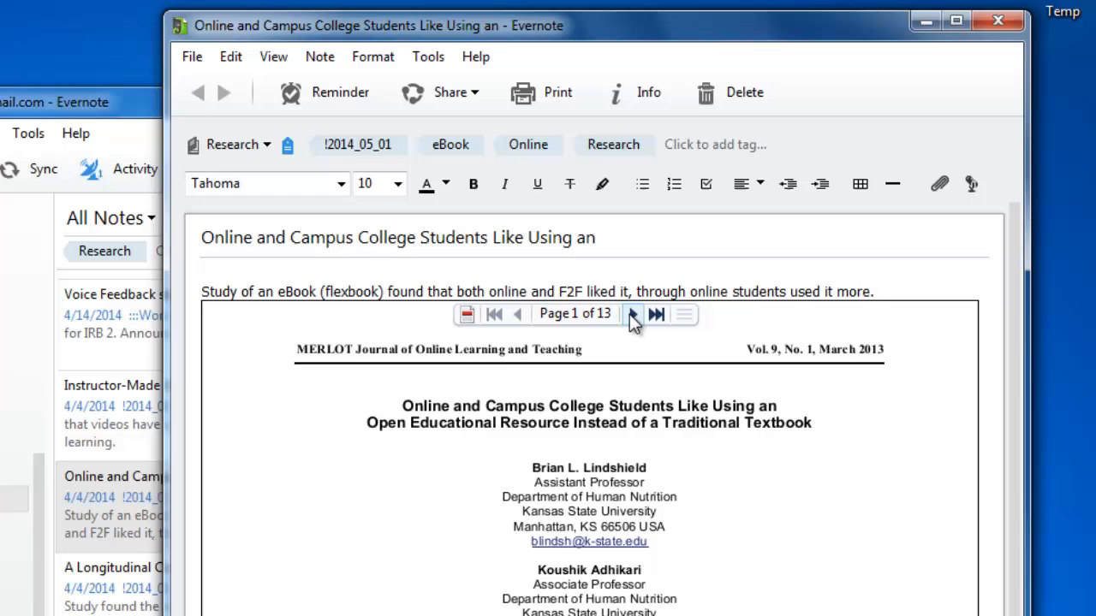
Page through the PDF attached to the note and view it in the external PDF reader before closing it
click(606, 399)
click(606, 399)
click(633, 315)
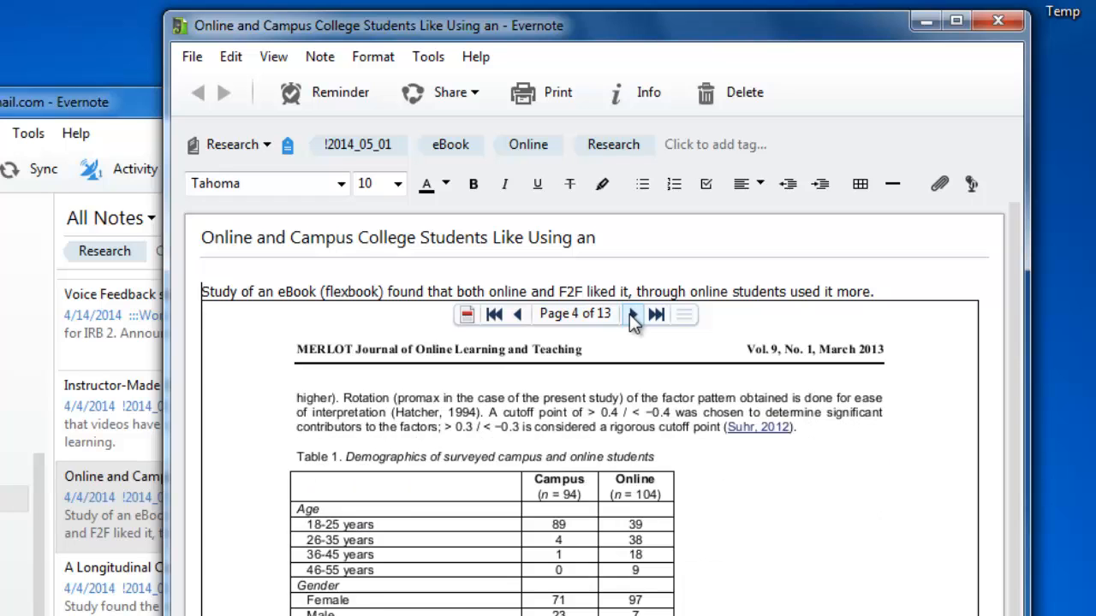
click(633, 315)
click(468, 316)
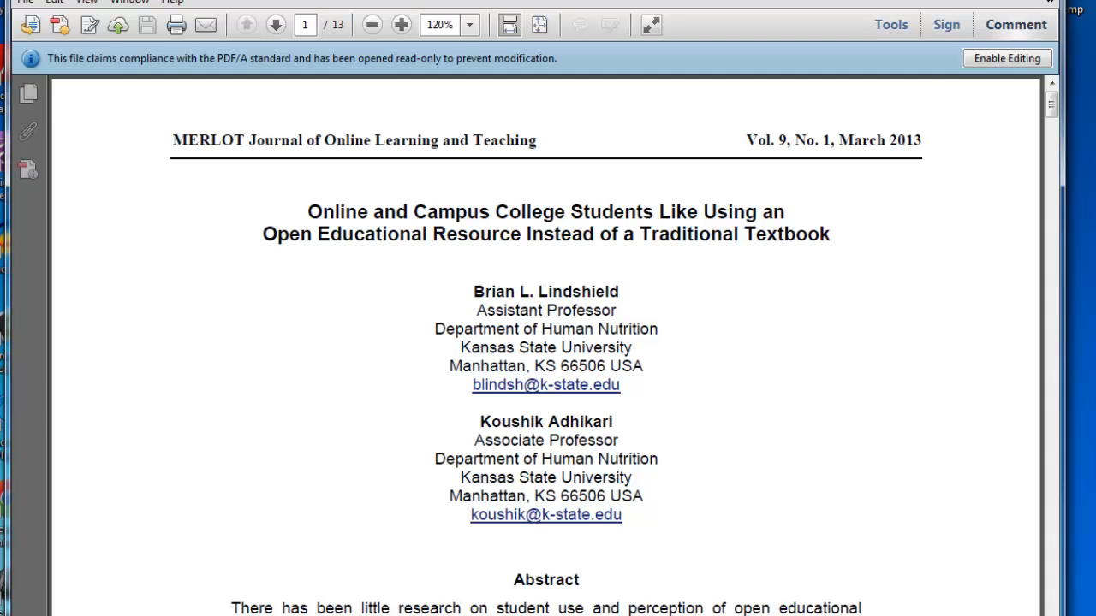
click(1046, 3)
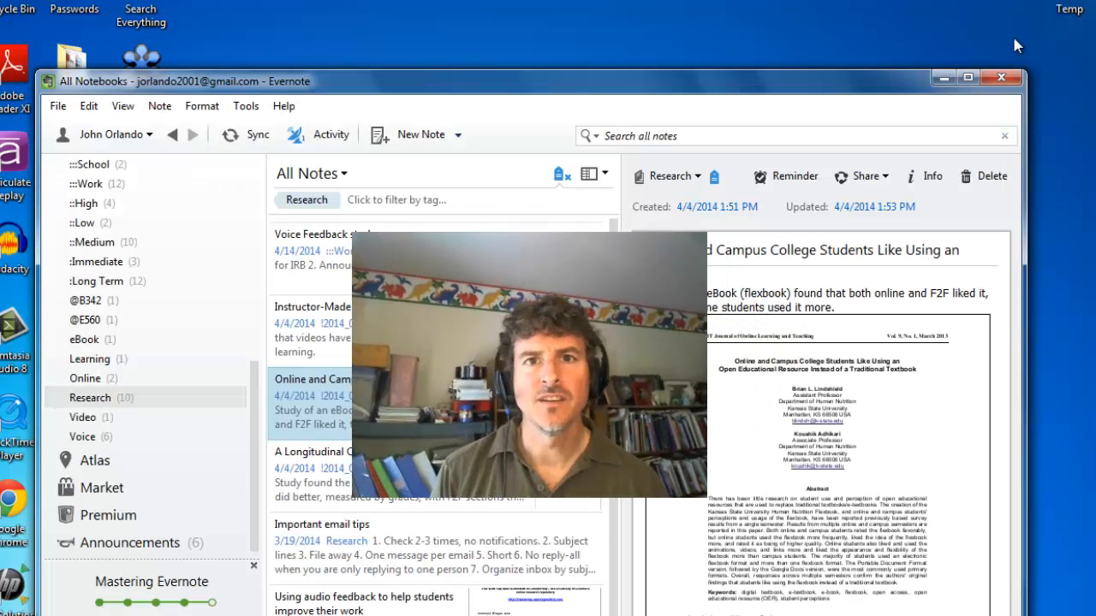